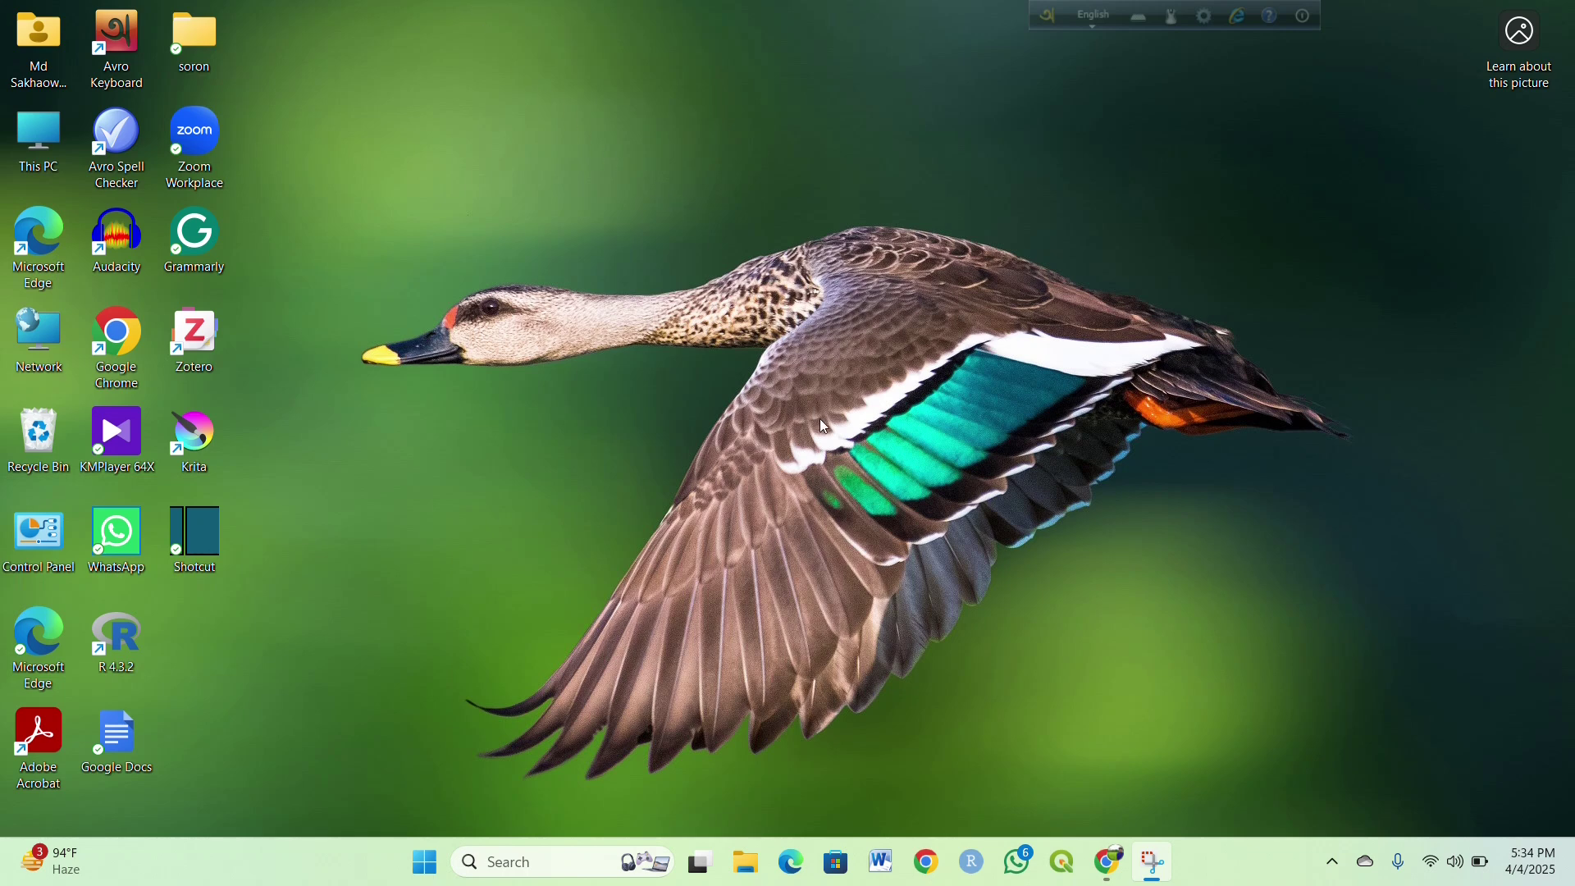
Switch to Google Chrome and search the web for "diva gis".
{"action": "mouse_move", "coordinate": [1127, 882]}
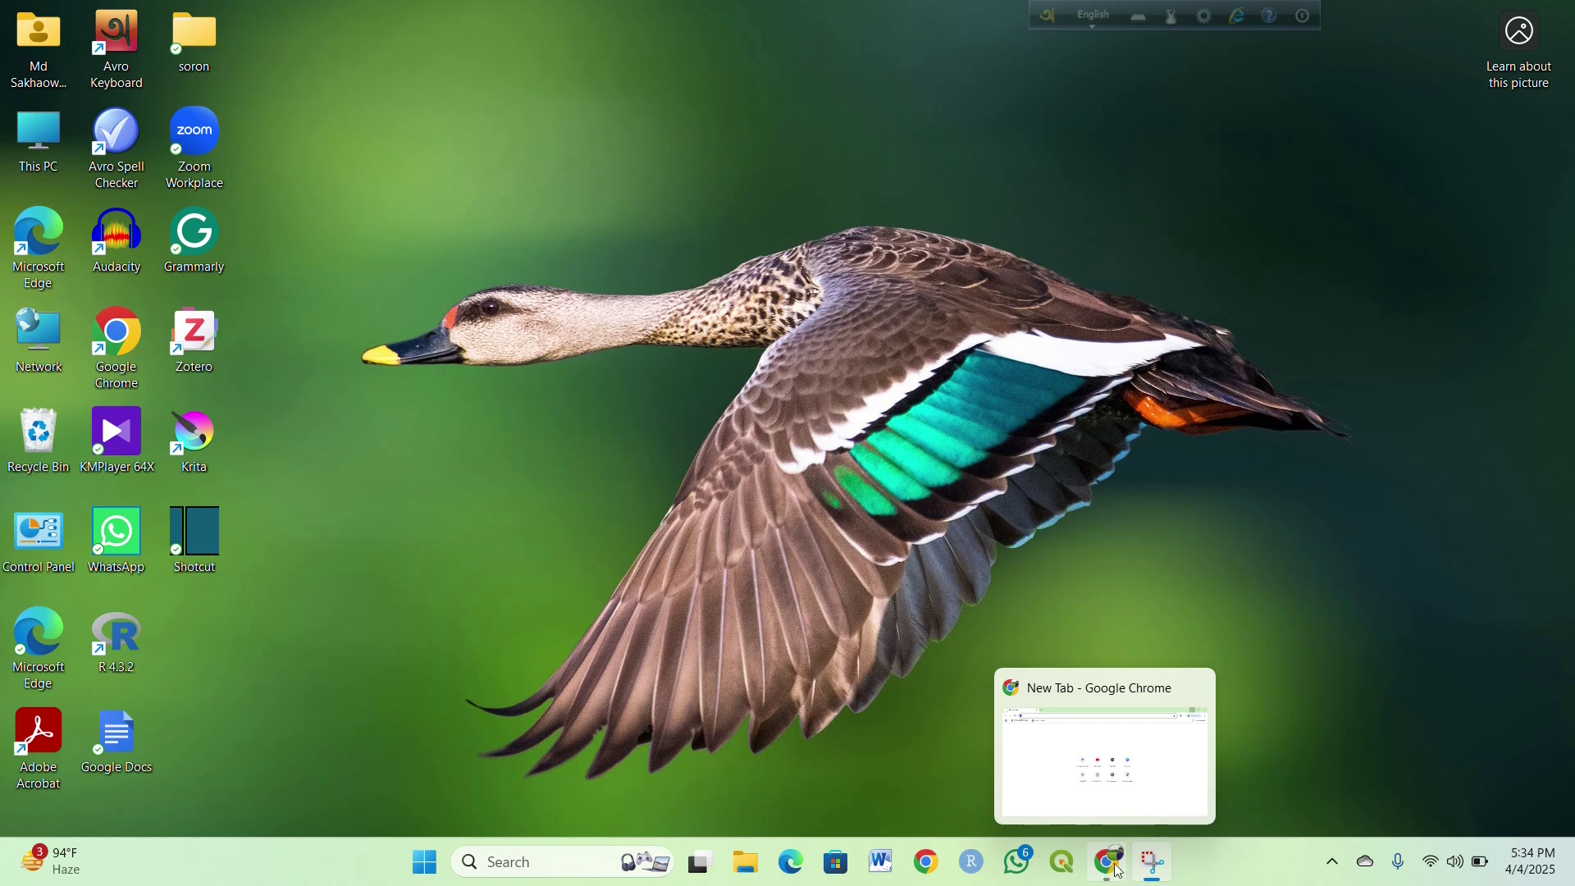
{"action": "left_click", "coordinate": [1083, 779]}
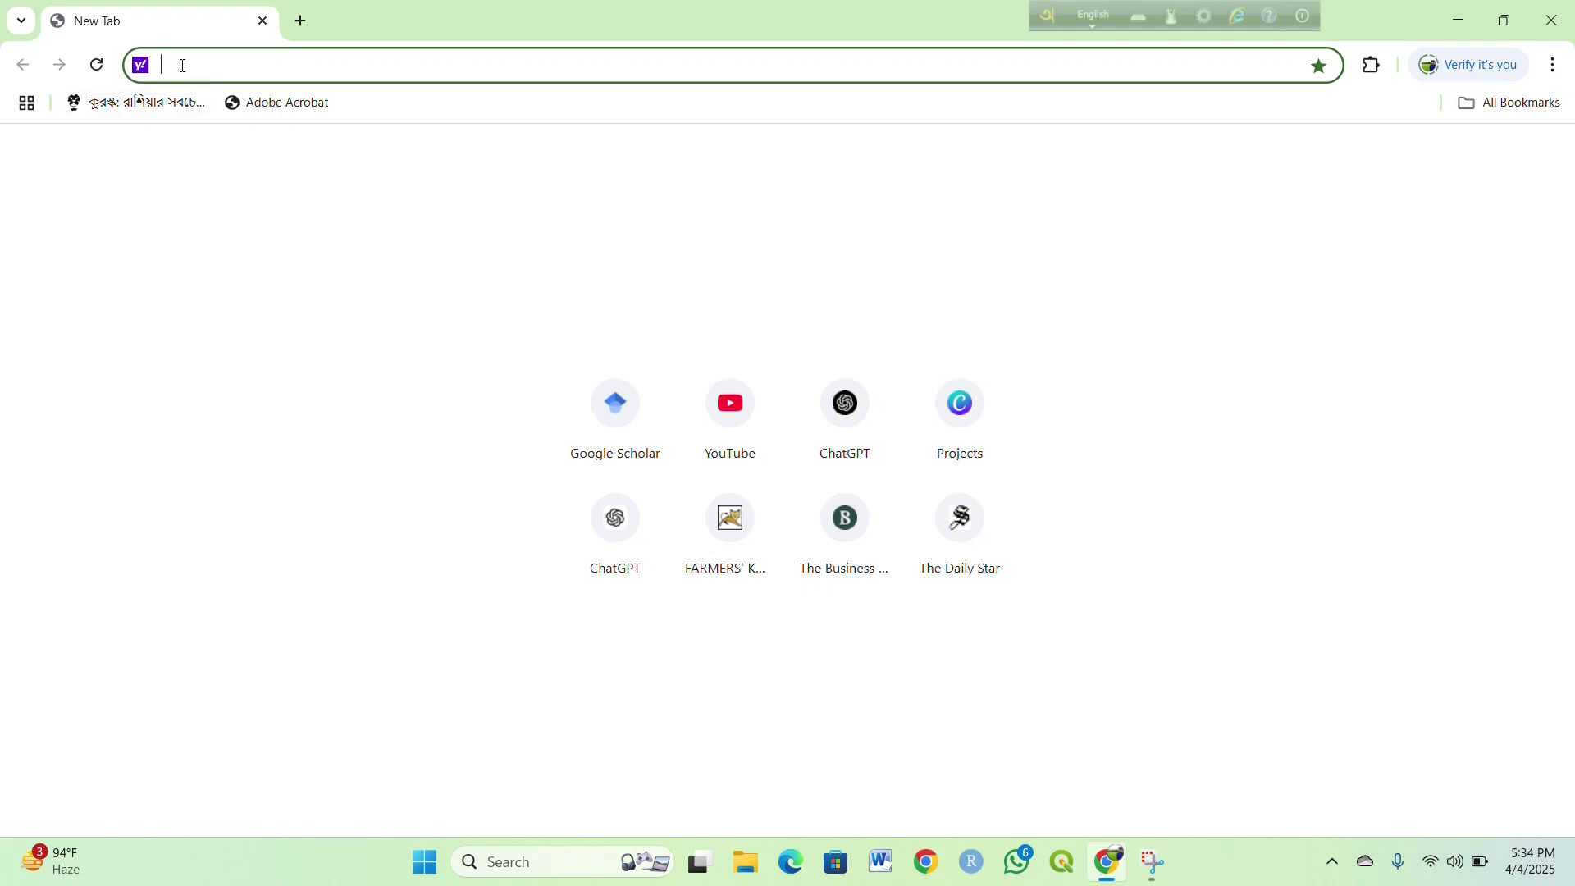
{"action": "type", "text": "d"}
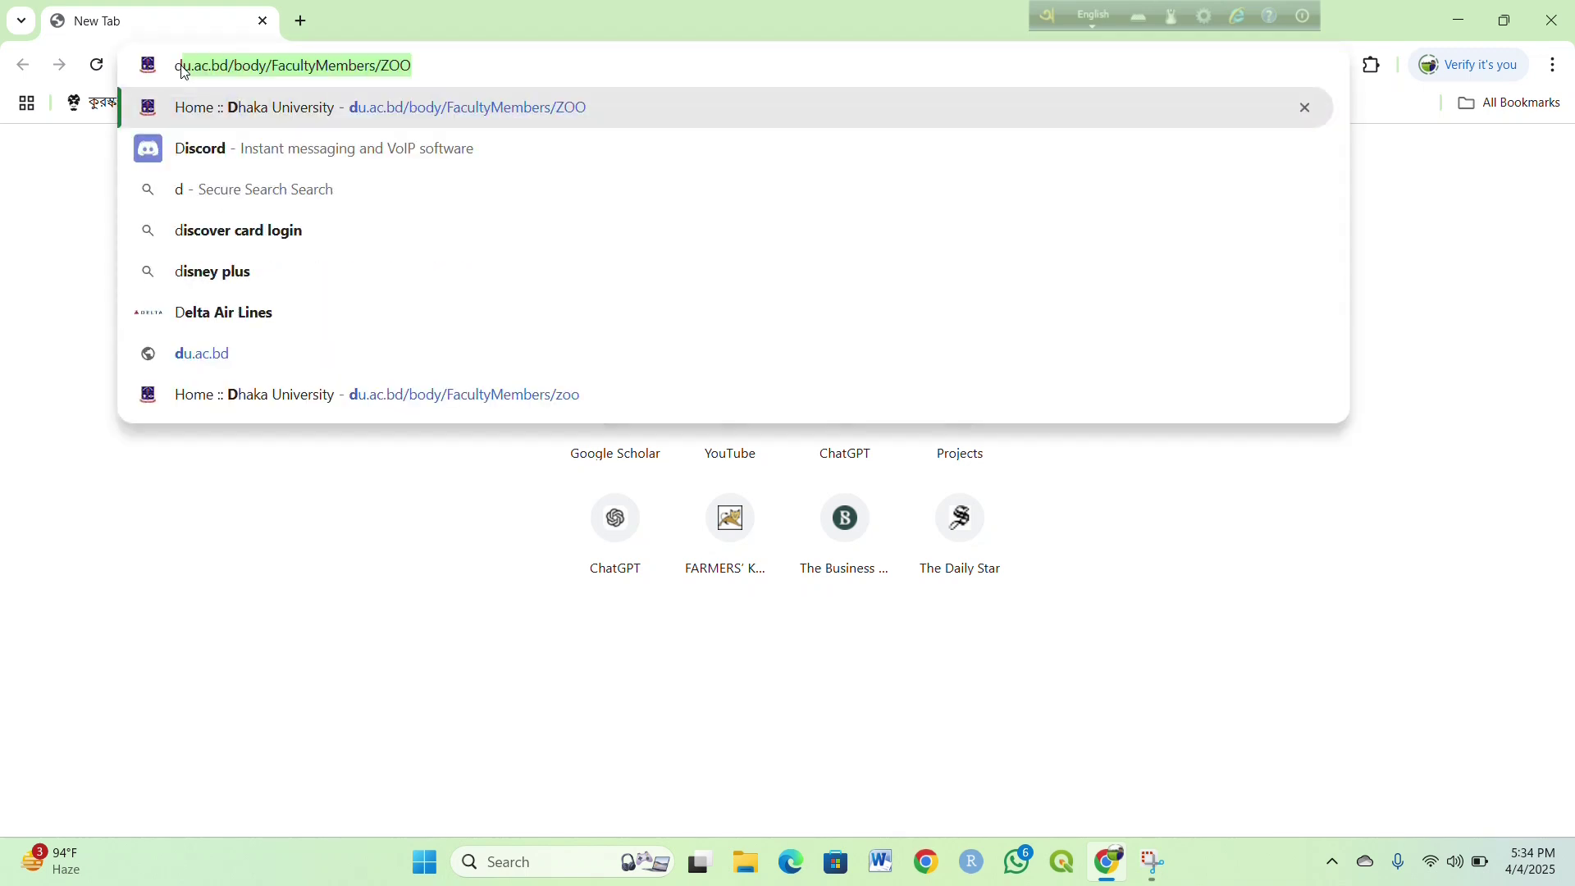
{"action": "type", "text": "iva"}
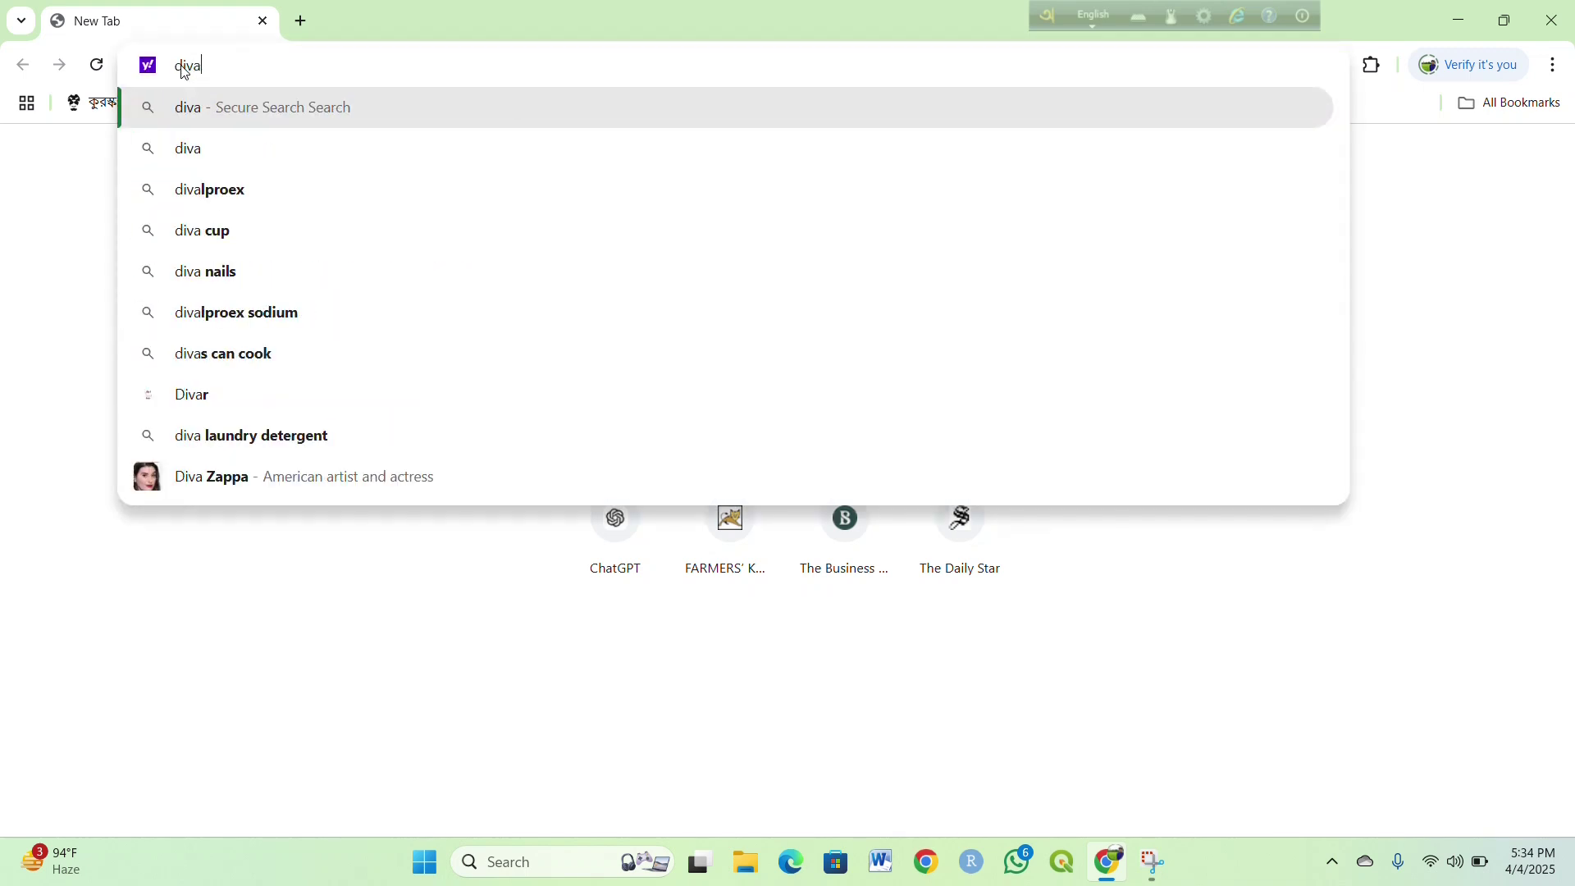
{"action": "type", "text": "b"}
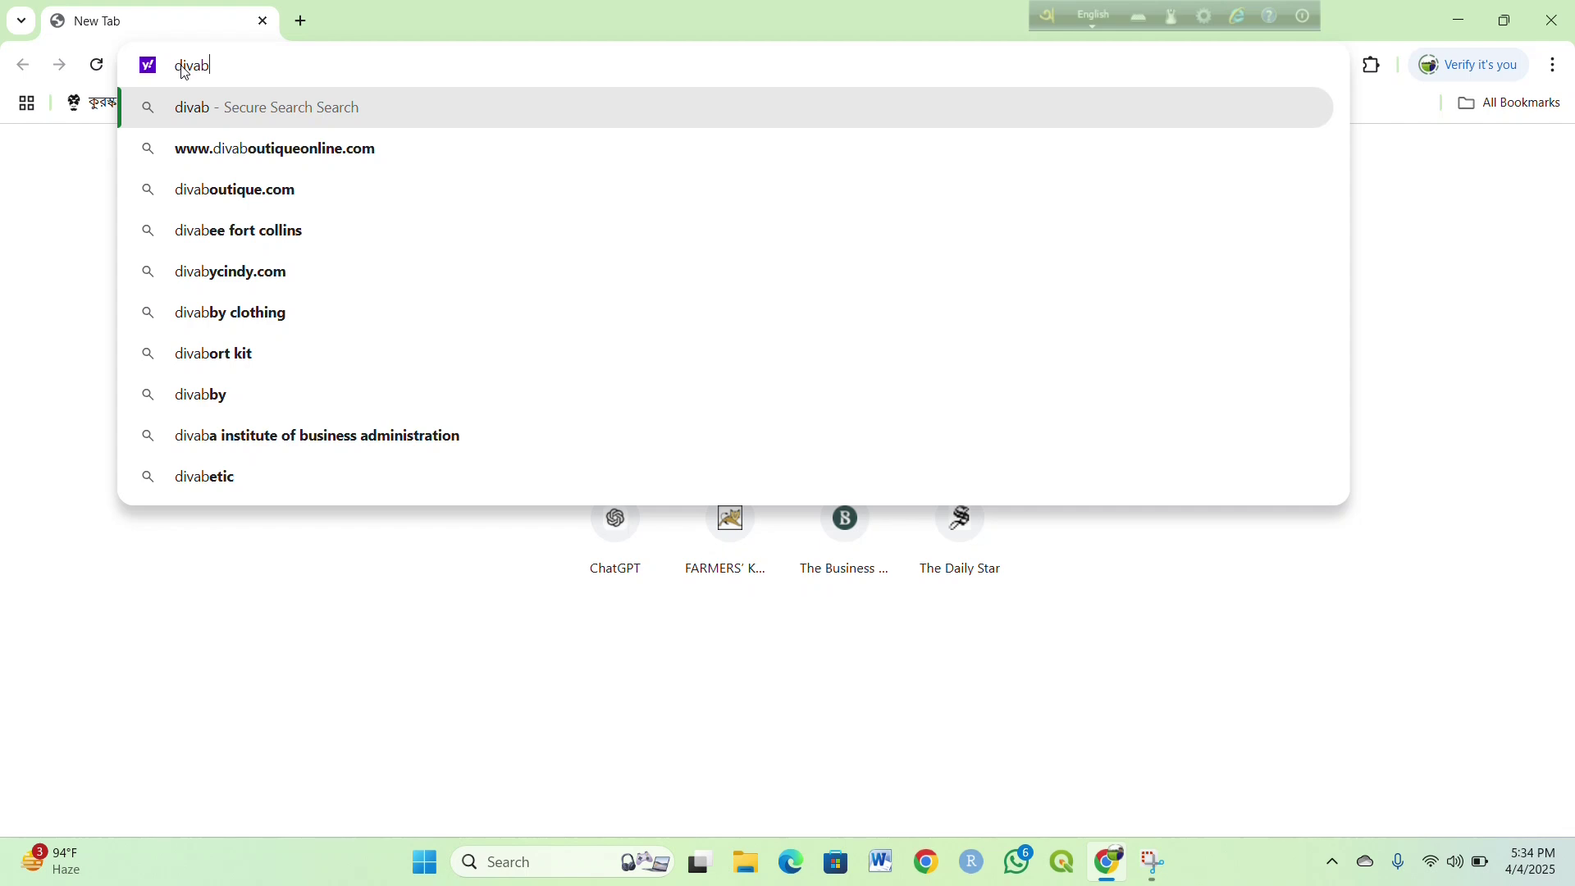
{"action": "key", "text": "BackSpace"}
{"action": "type", "text": "gis"}
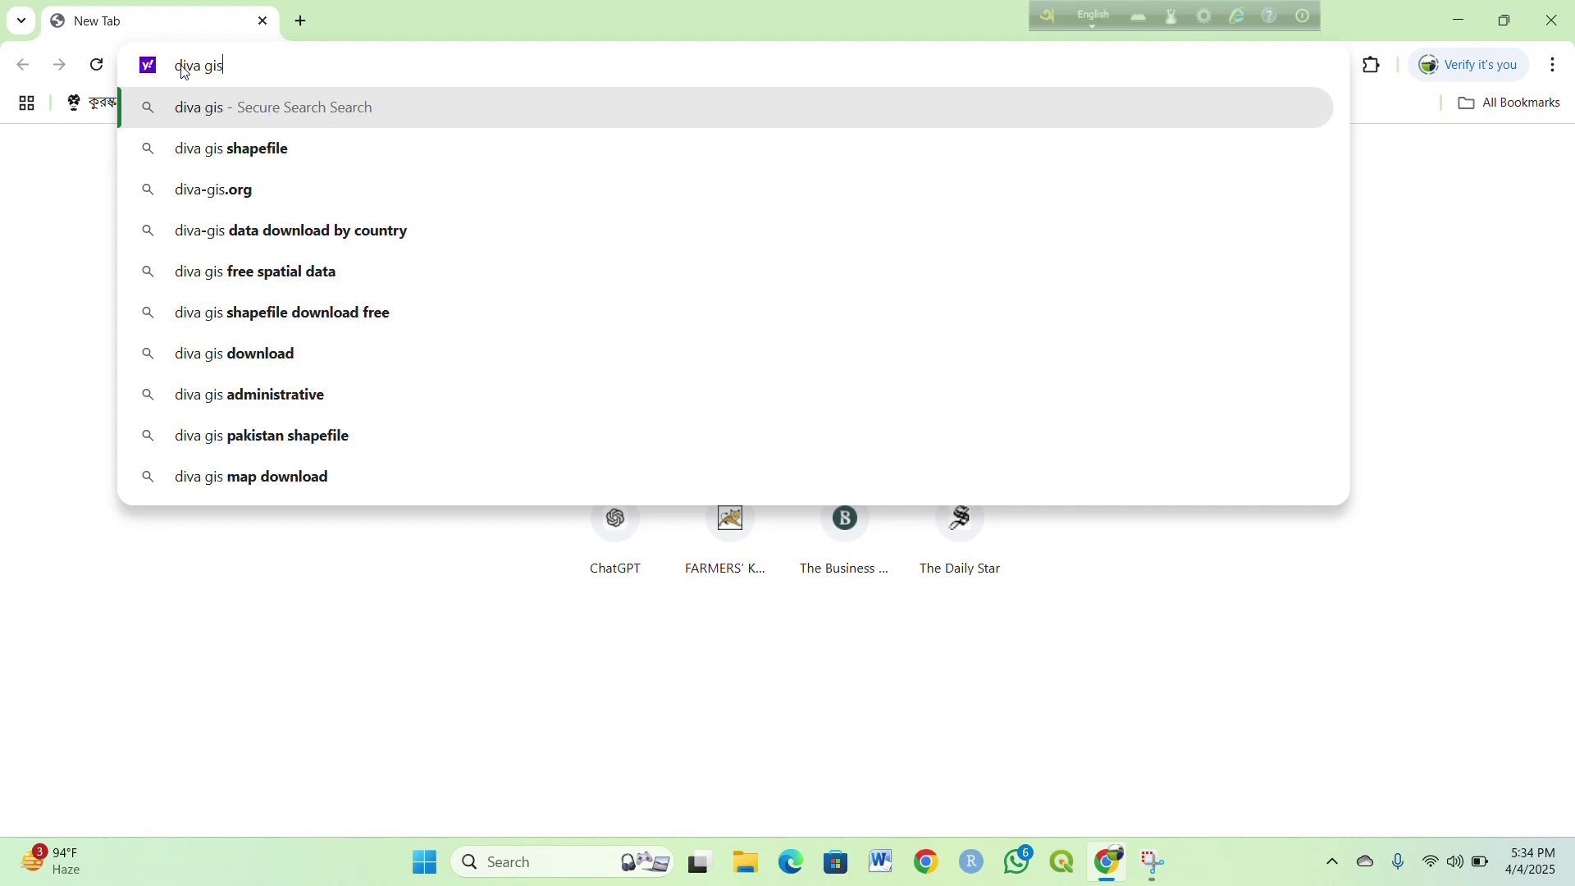
{"action": "key", "text": "Return"}
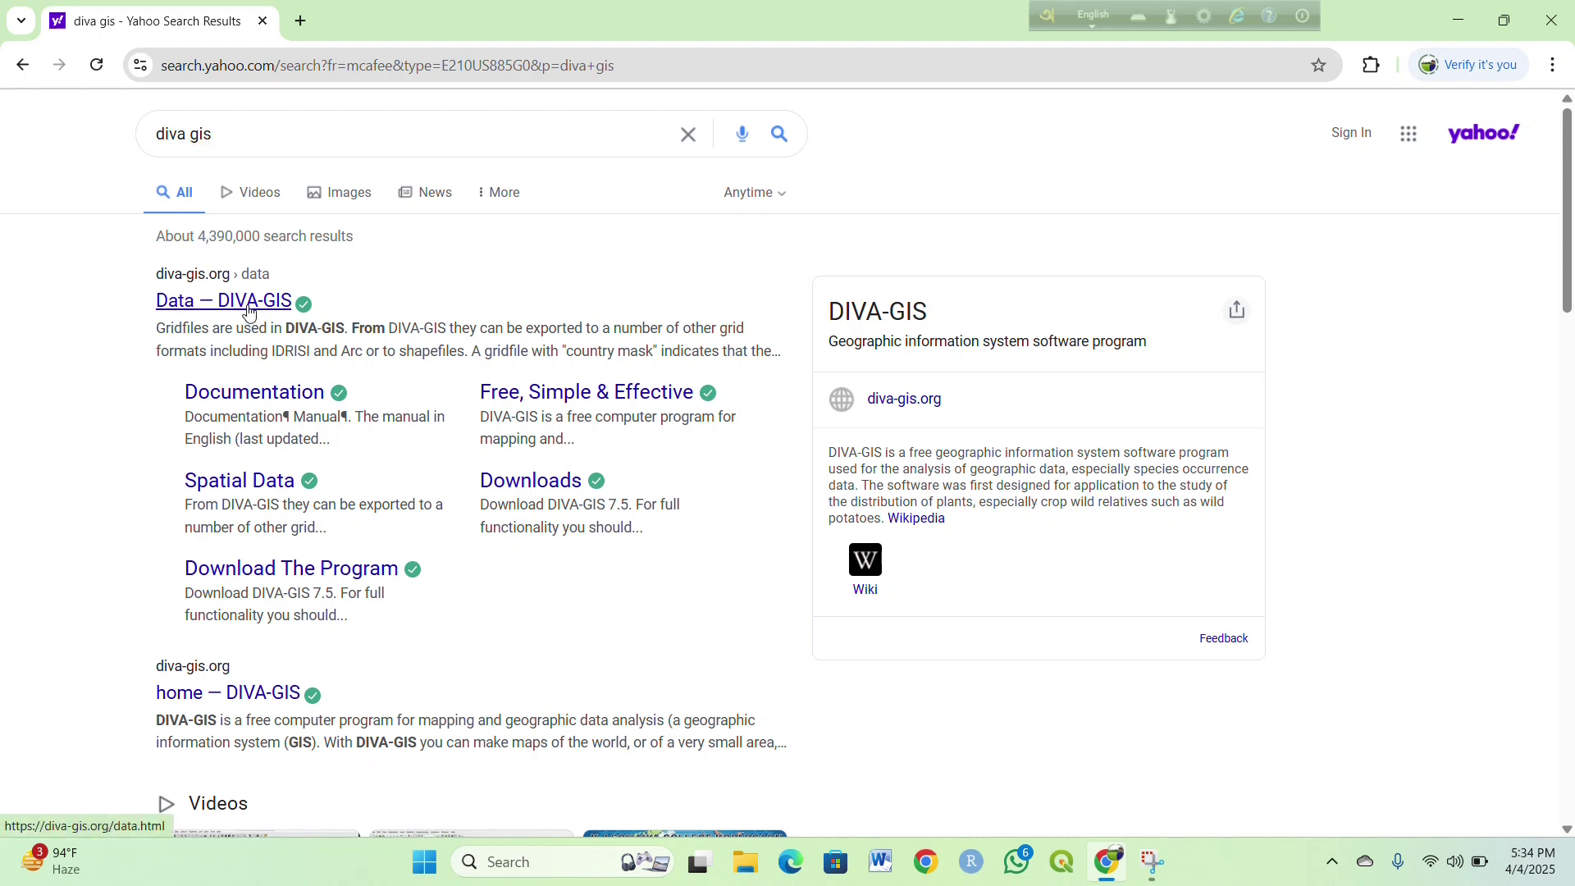
Open the "Data — DIVA-GIS" search result and collapse the advertisement covering the lower part of the page.
{"action": "left_click", "coordinate": [248, 316]}
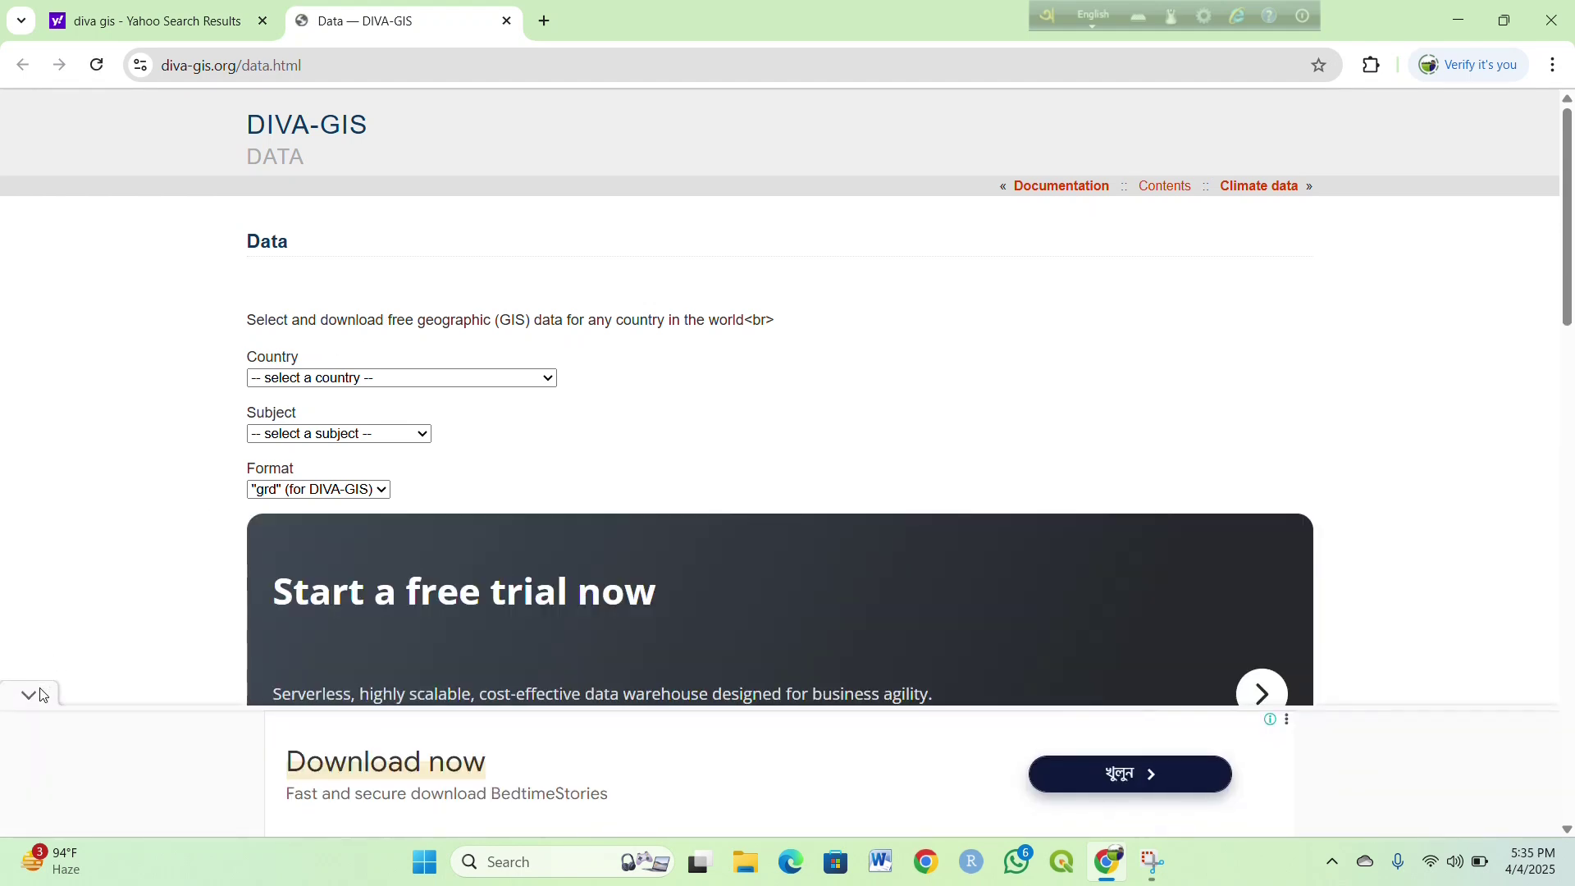
{"action": "left_click", "coordinate": [33, 696]}
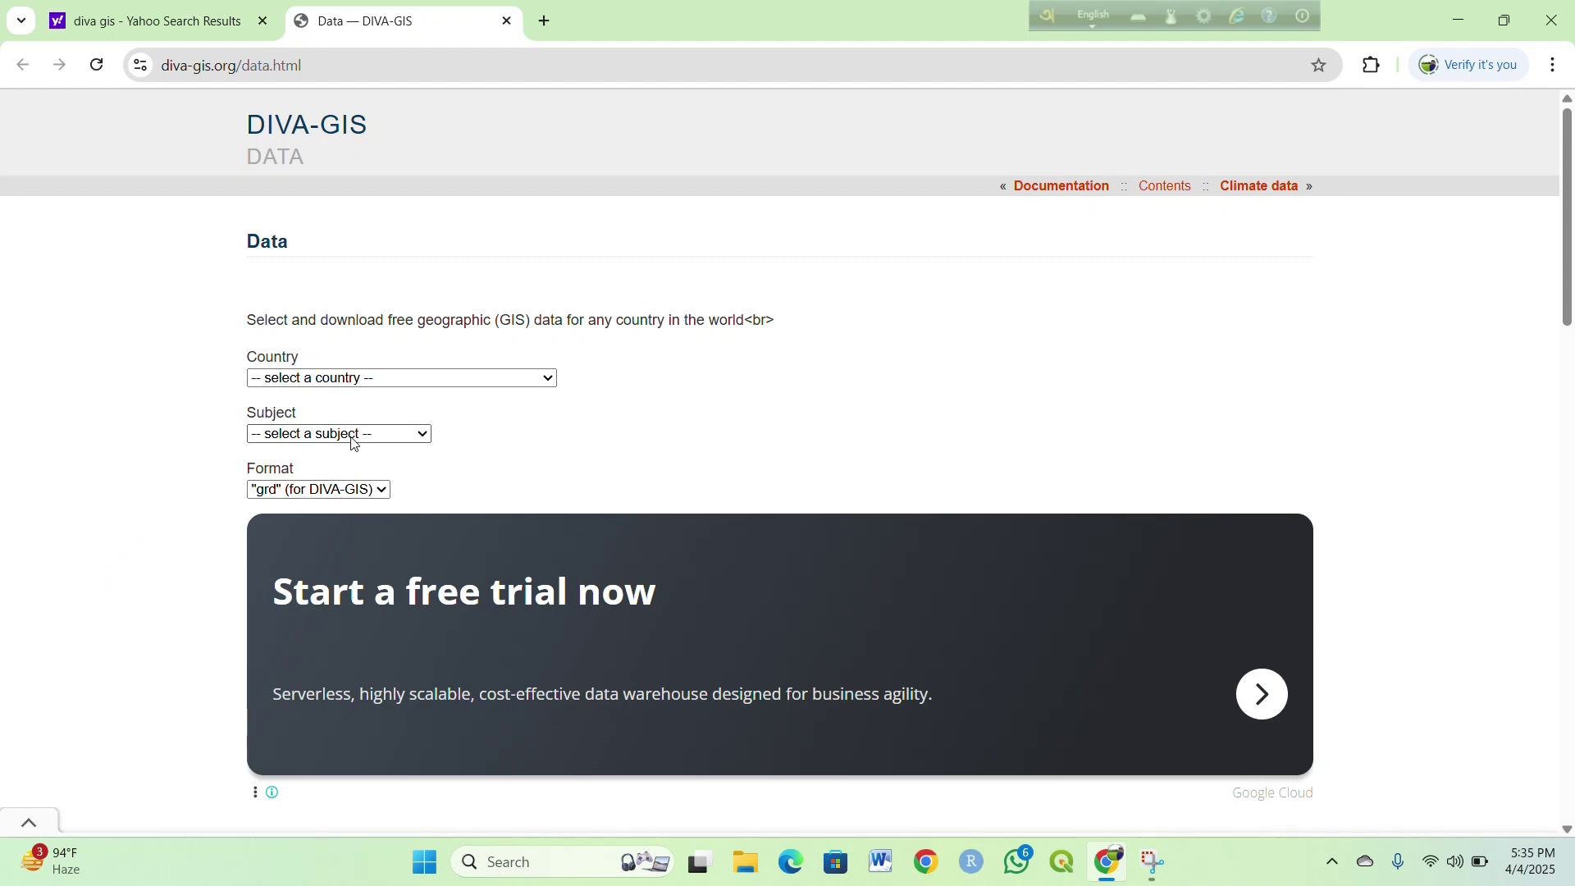
{"action": "scroll", "coordinate": [148, 472], "scroll_direction": "down", "scroll_amount": 1}
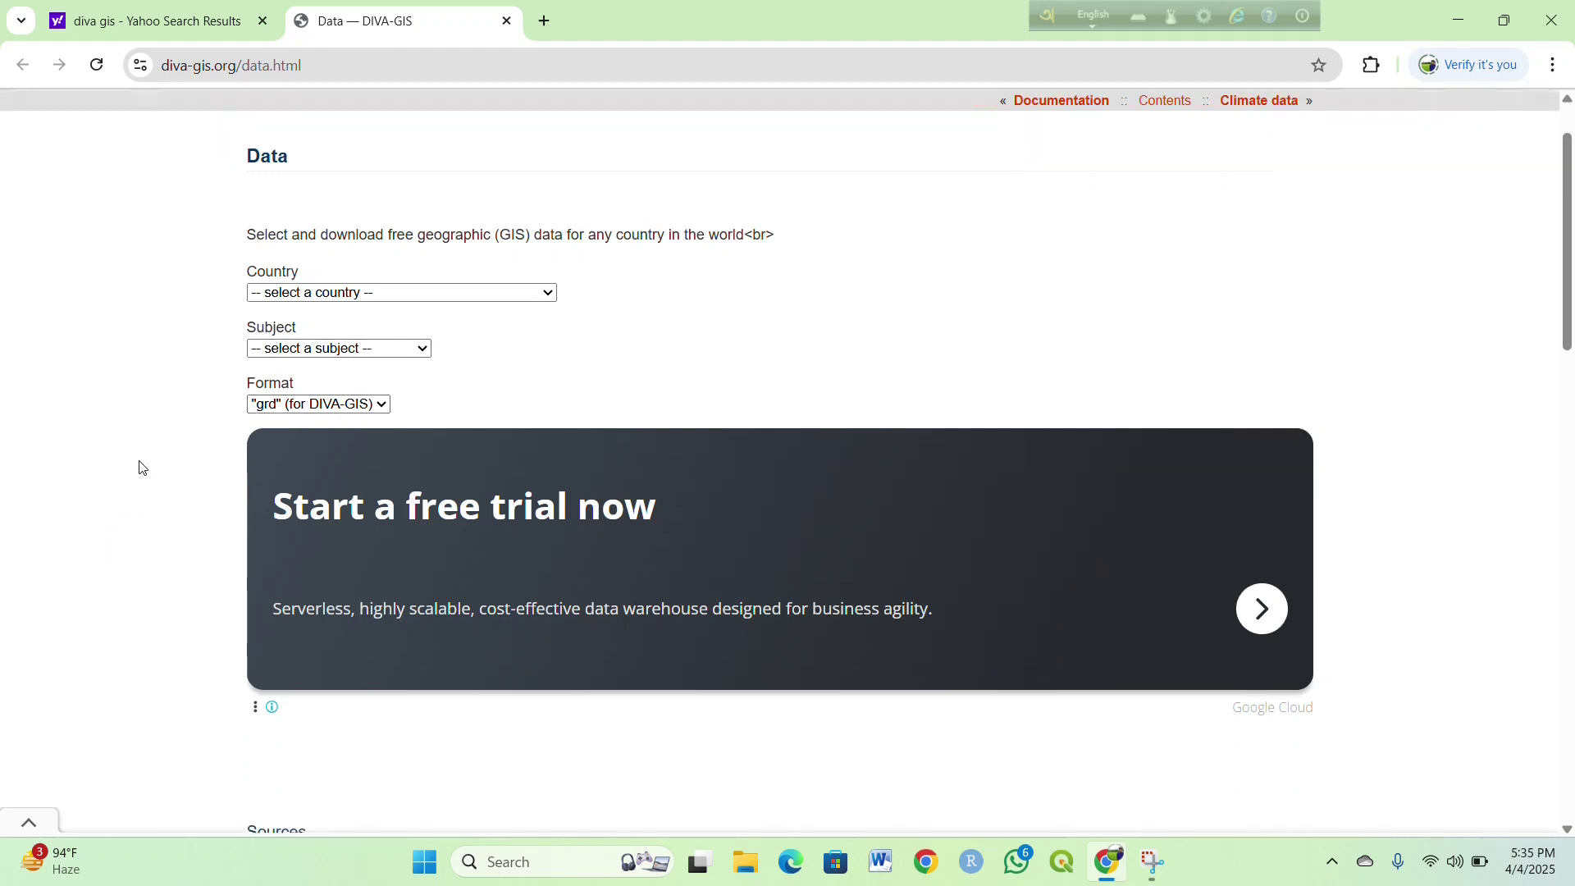
{"action": "scroll", "coordinate": [141, 468], "scroll_direction": "down", "scroll_amount": 3}
{"action": "scroll", "coordinate": [141, 468], "scroll_direction": "up", "scroll_amount": 4}
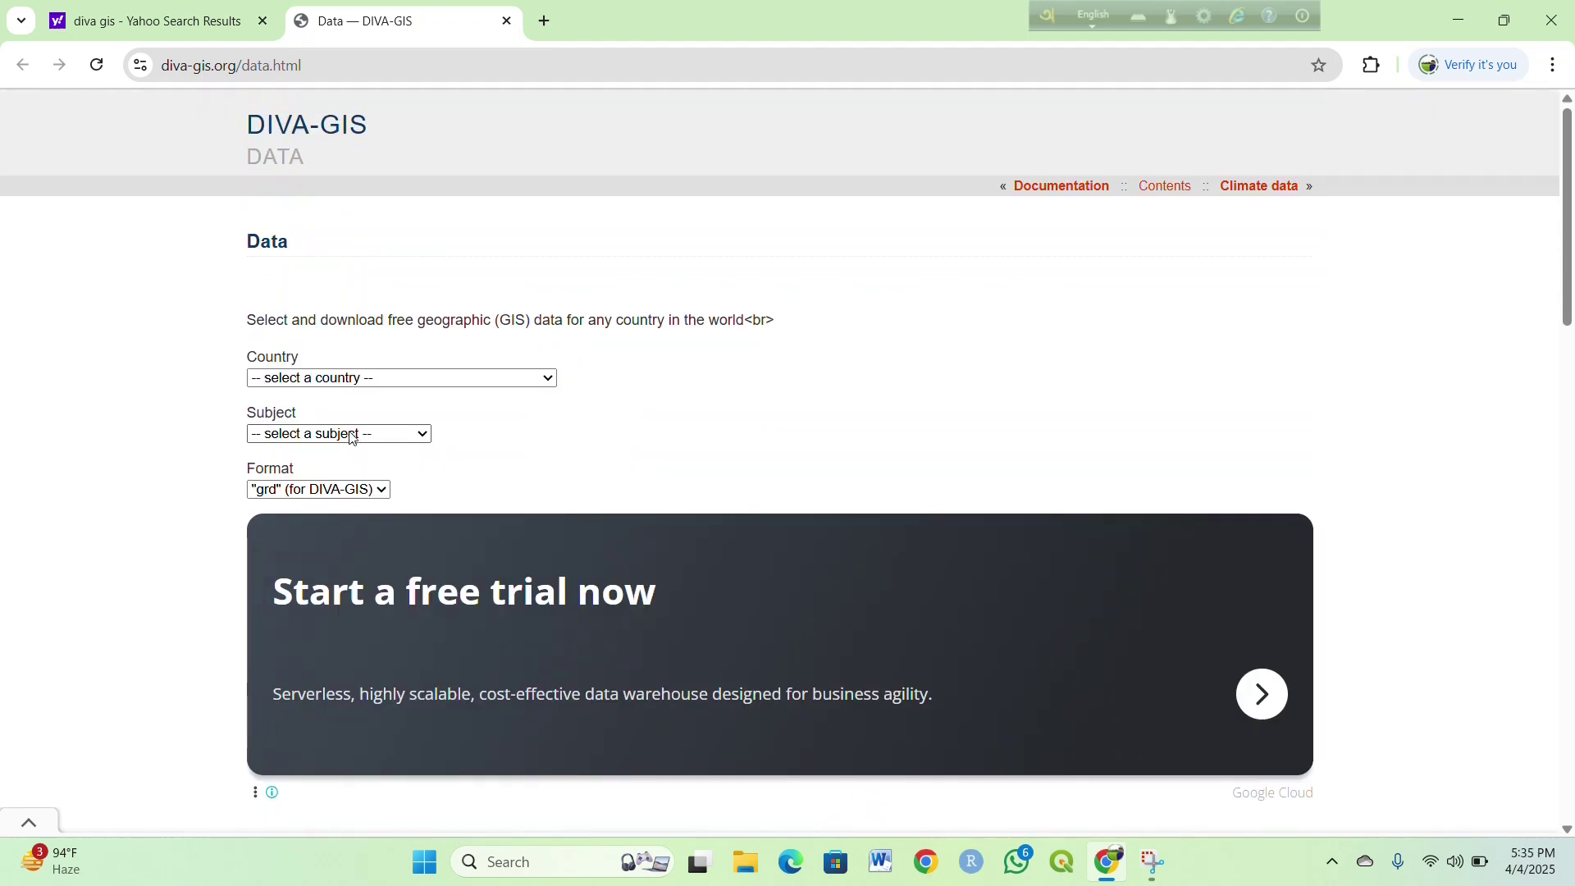
Select Bangladesh as the country for the GIS data download.
{"action": "left_click", "coordinate": [544, 379]}
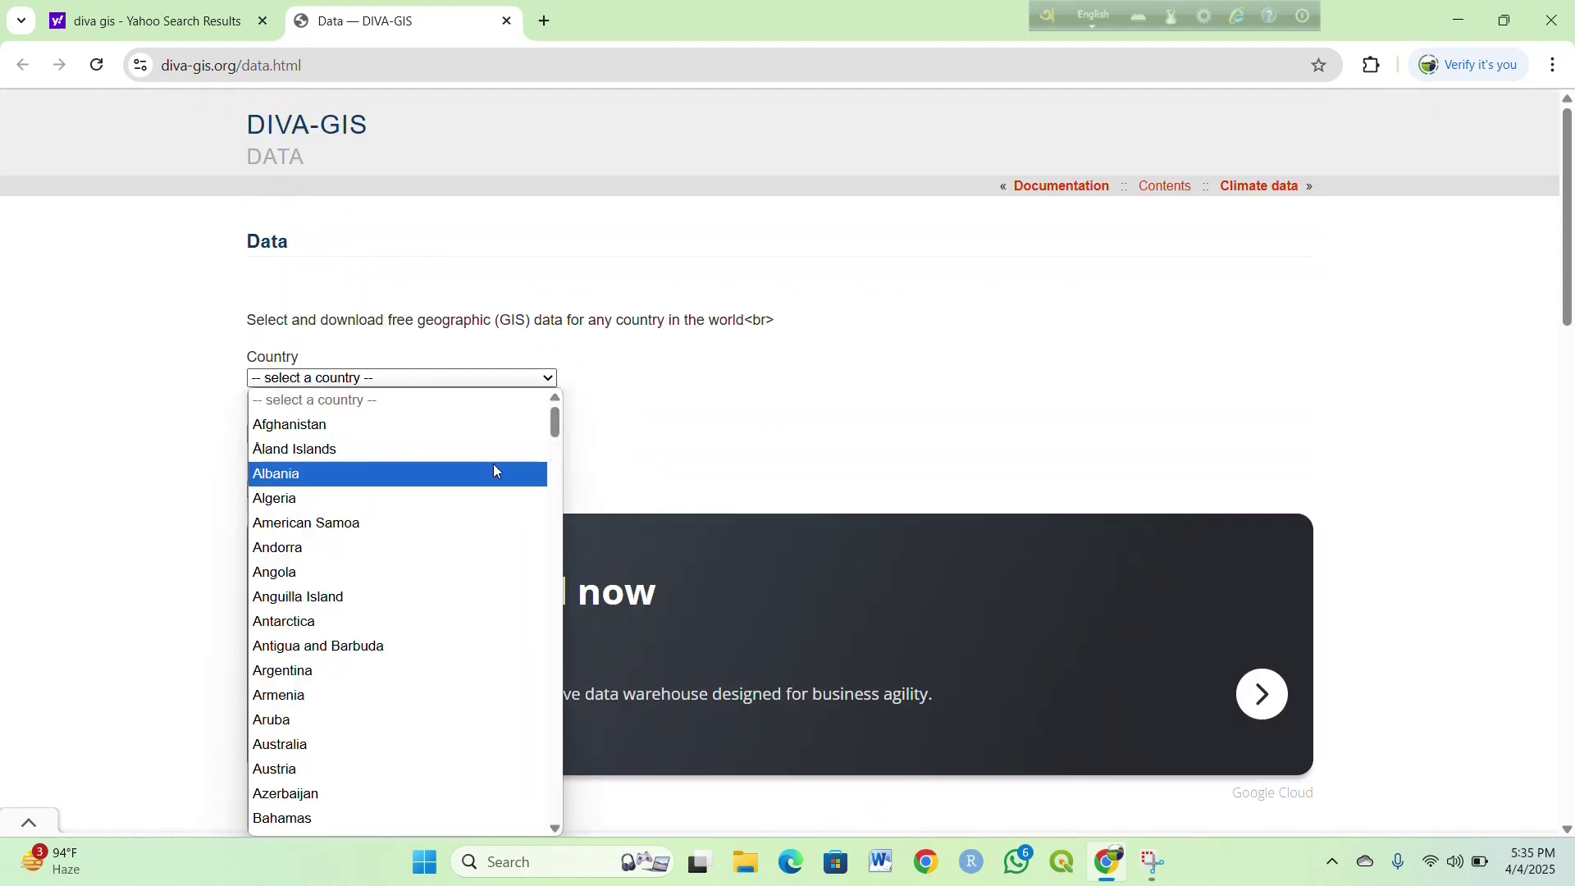
{"action": "scroll", "coordinate": [490, 508], "scroll_direction": "down", "scroll_amount": 3}
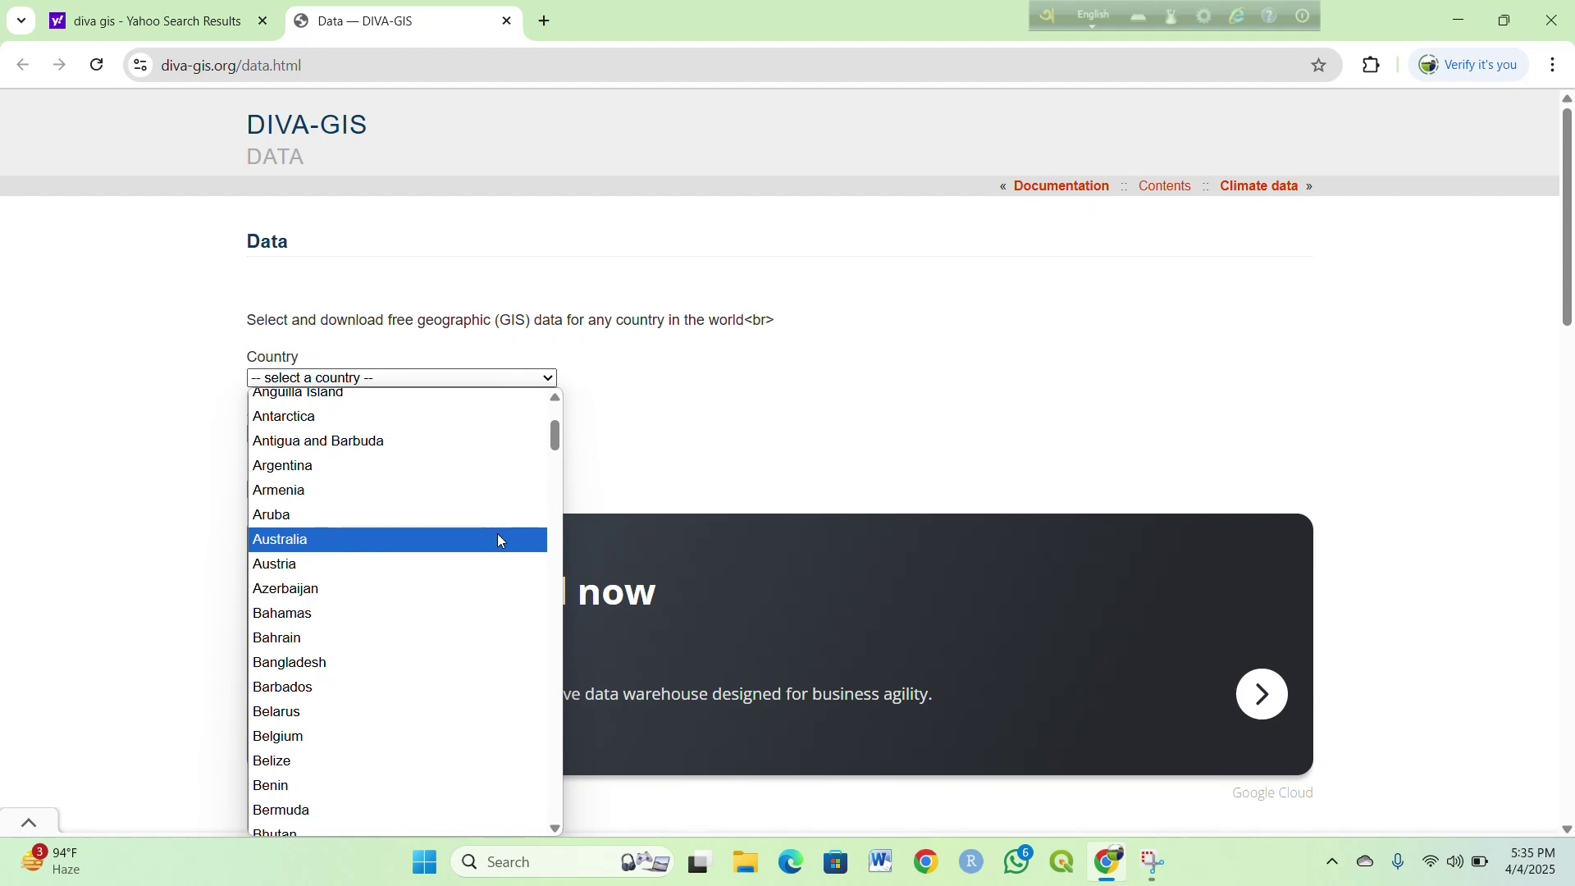
{"action": "scroll", "coordinate": [501, 542], "scroll_direction": "down", "scroll_amount": 6}
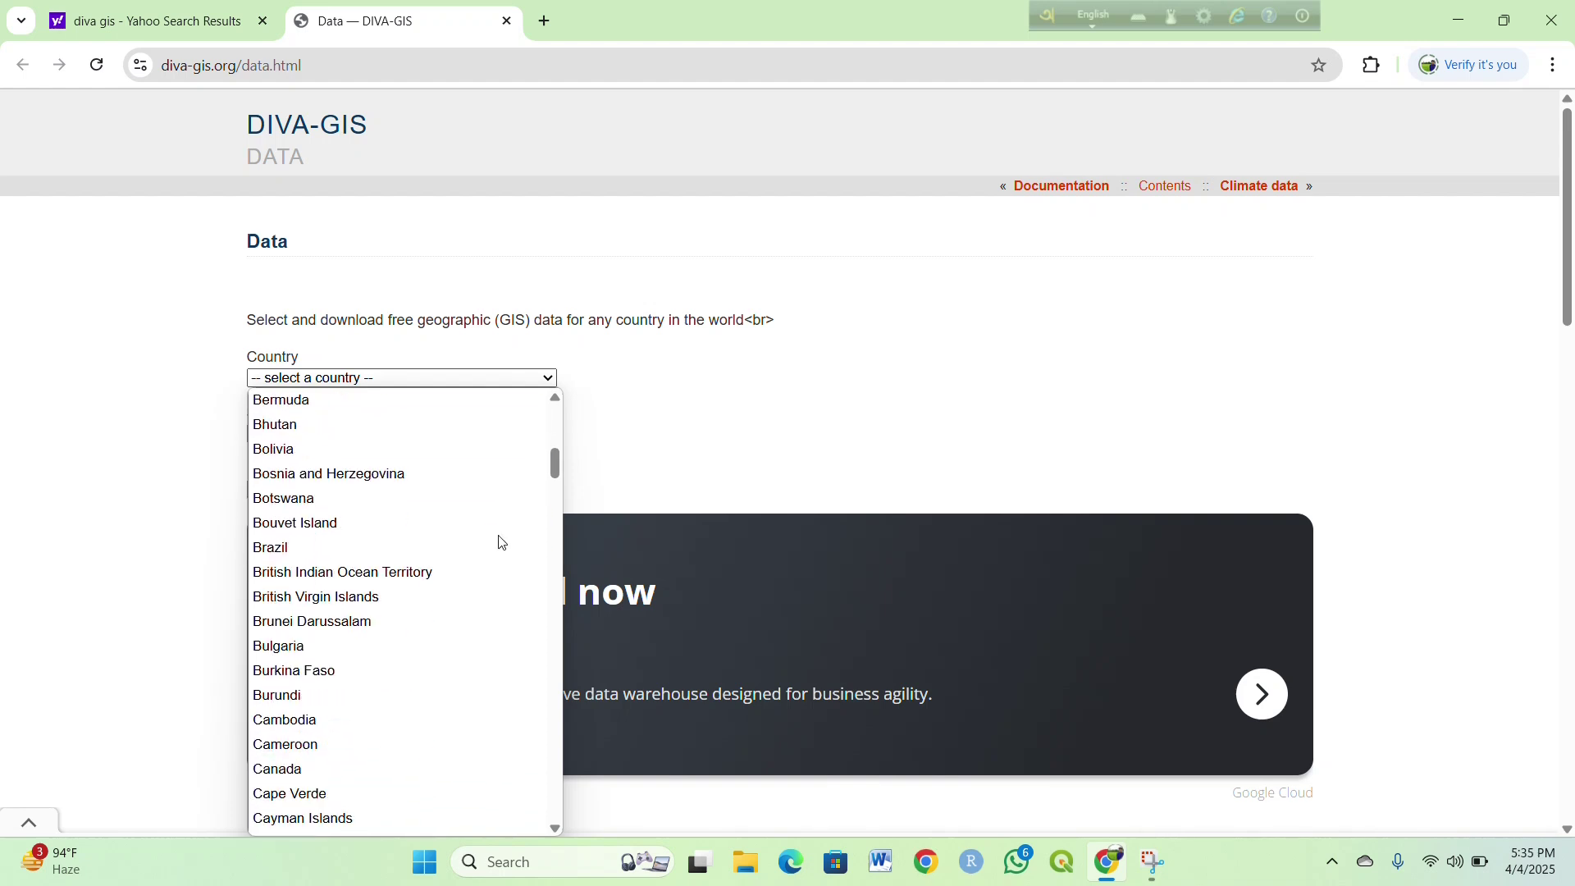
{"action": "scroll", "coordinate": [501, 541], "scroll_direction": "up", "scroll_amount": 3}
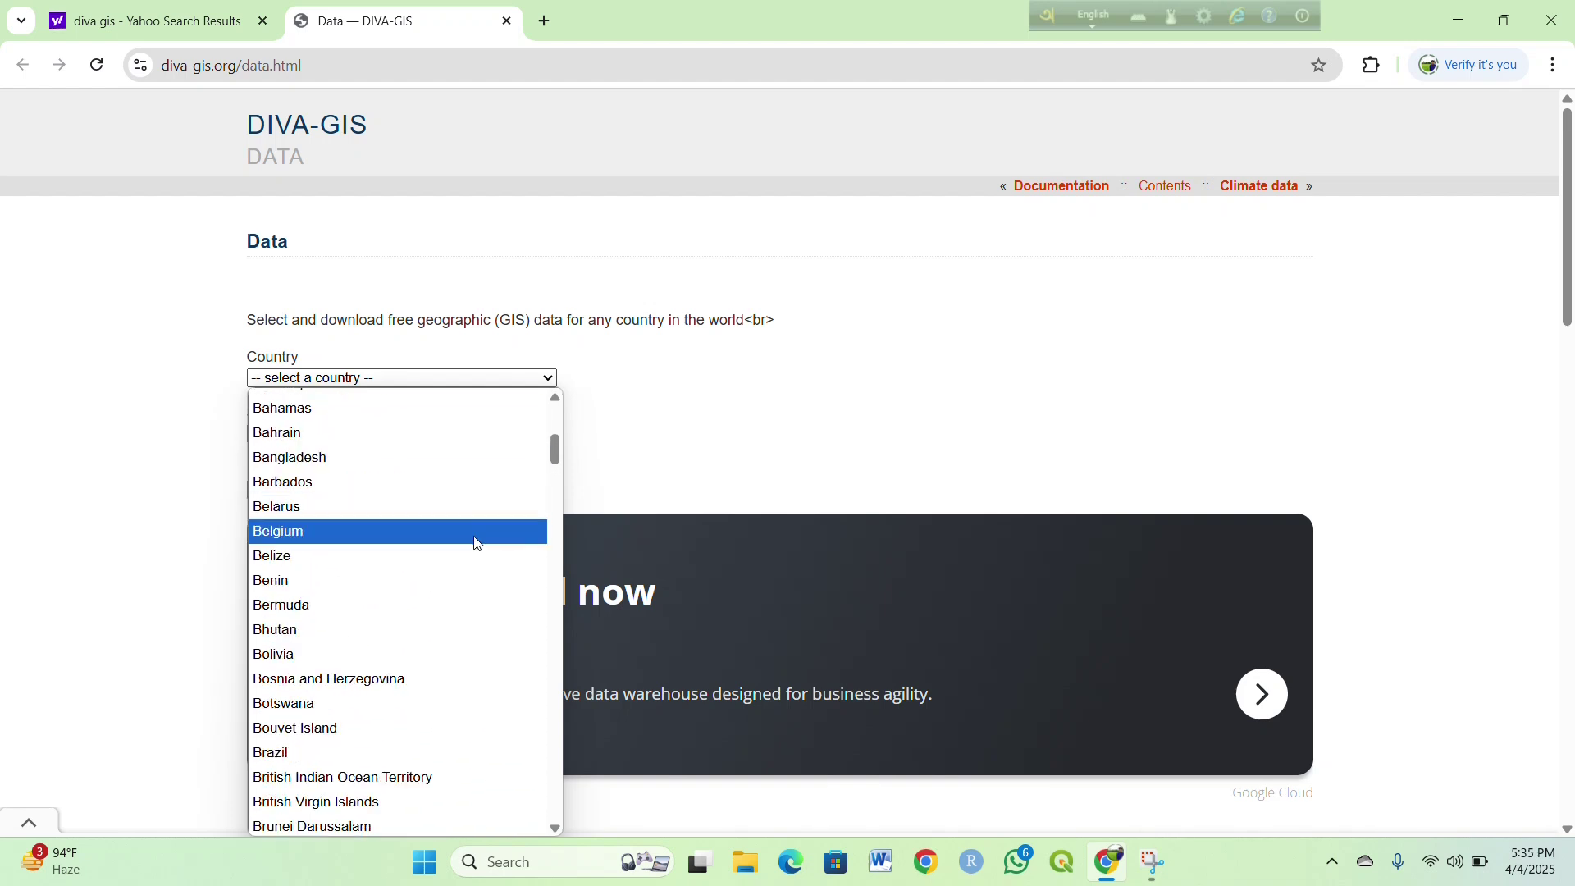
{"action": "left_click", "coordinate": [444, 465]}
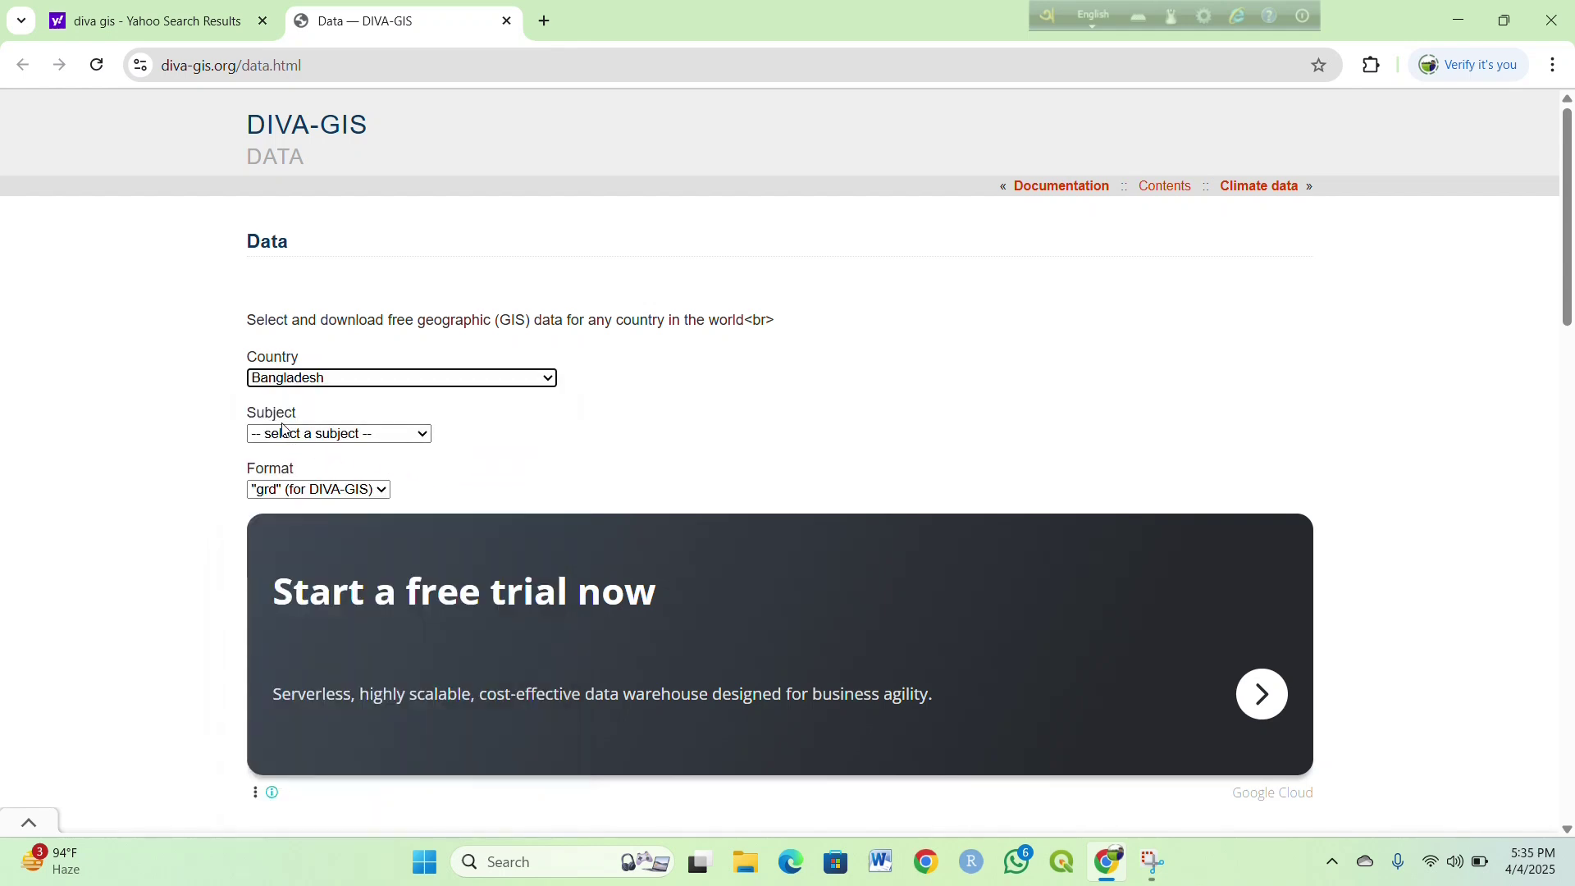
Set the data subject to Administrative areas.
{"action": "left_click", "coordinate": [425, 436]}
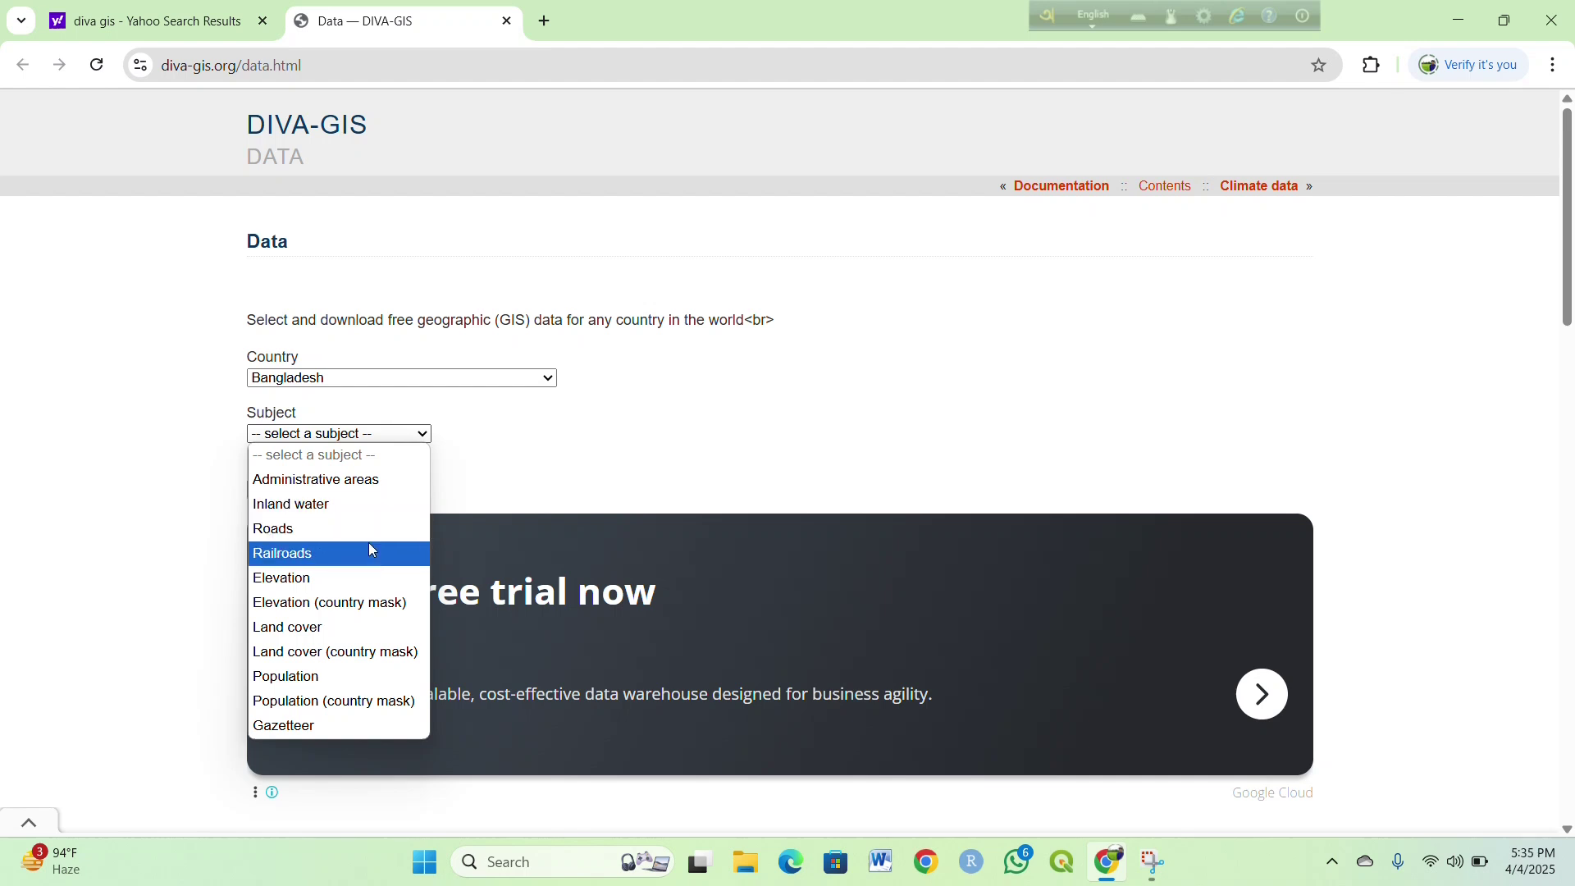
{"action": "left_click", "coordinate": [157, 507]}
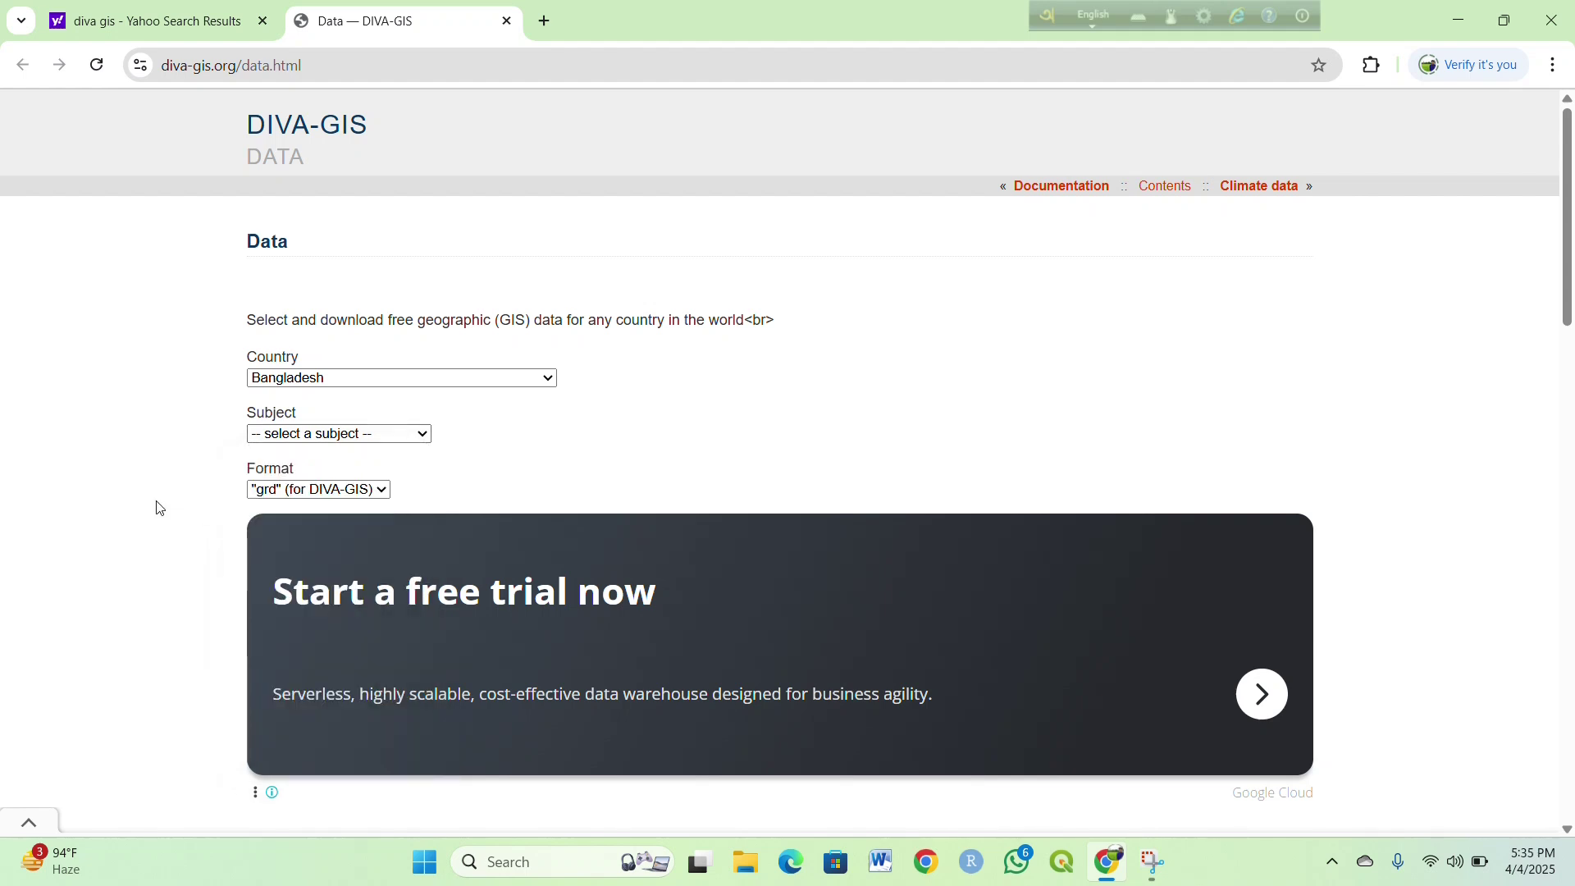
{"action": "left_click", "coordinate": [426, 435]}
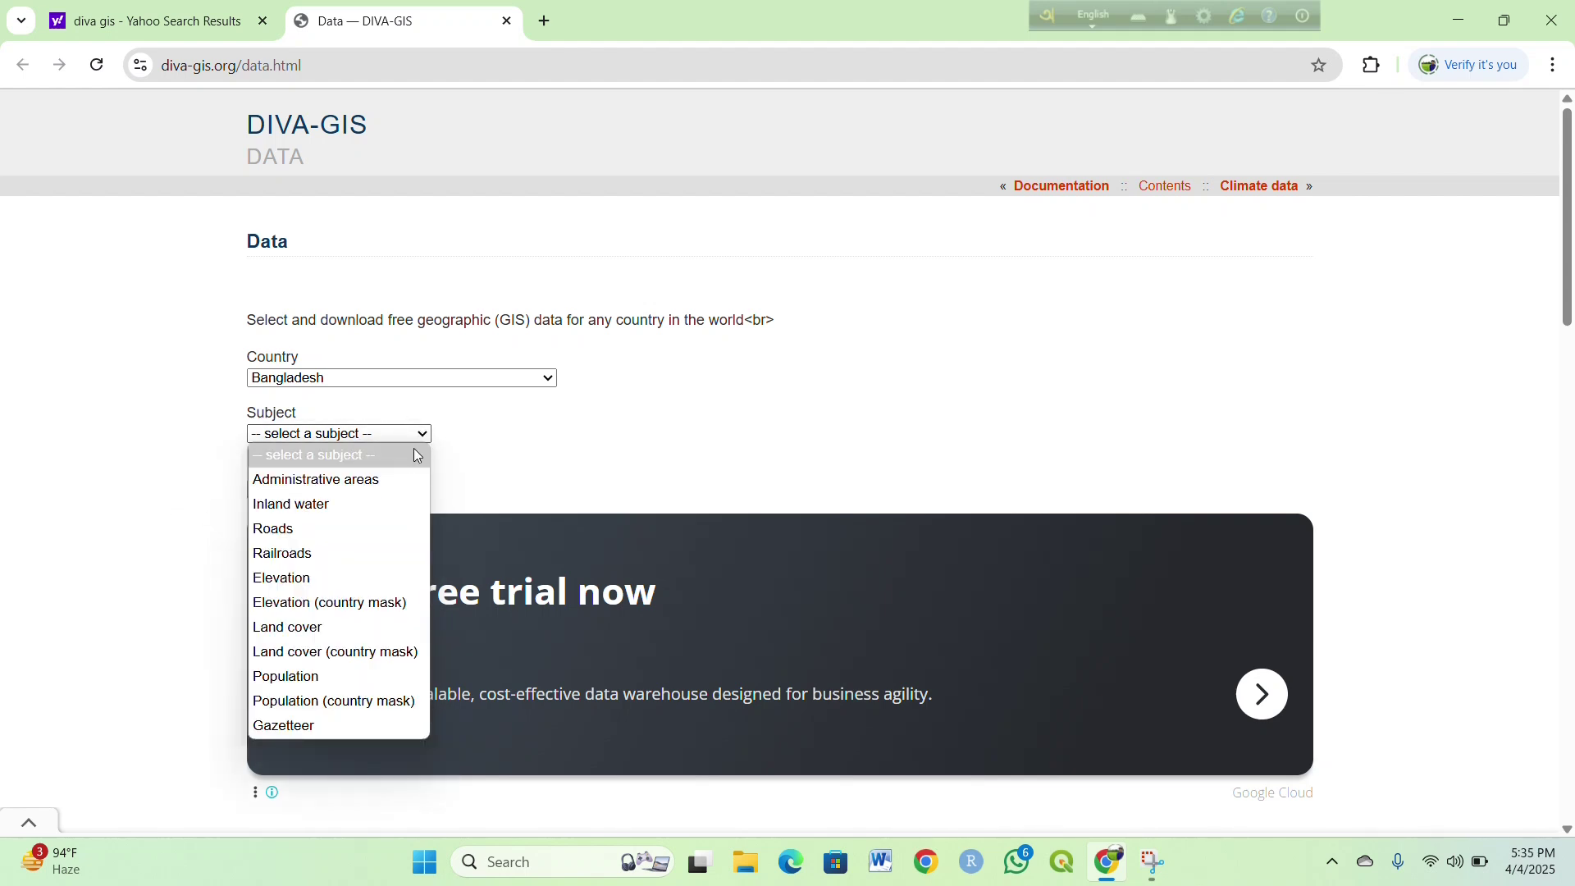
{"action": "left_click", "coordinate": [397, 478]}
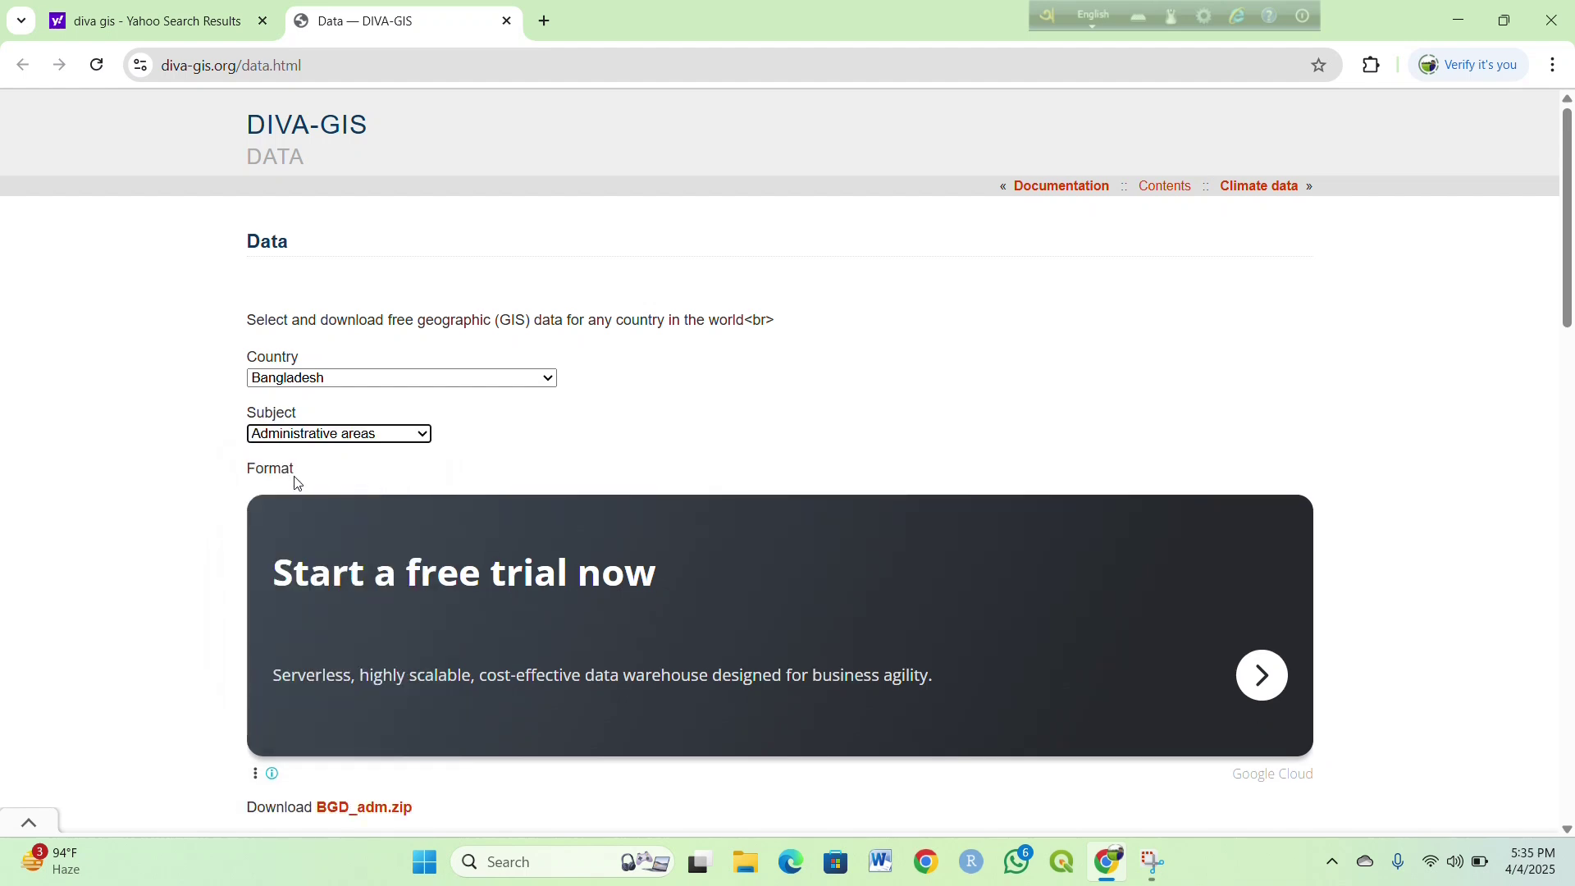
Download the BGD_adm.zip file and close the advertisement that interrupts the download.
{"action": "scroll", "coordinate": [198, 522], "scroll_direction": "down", "scroll_amount": 1}
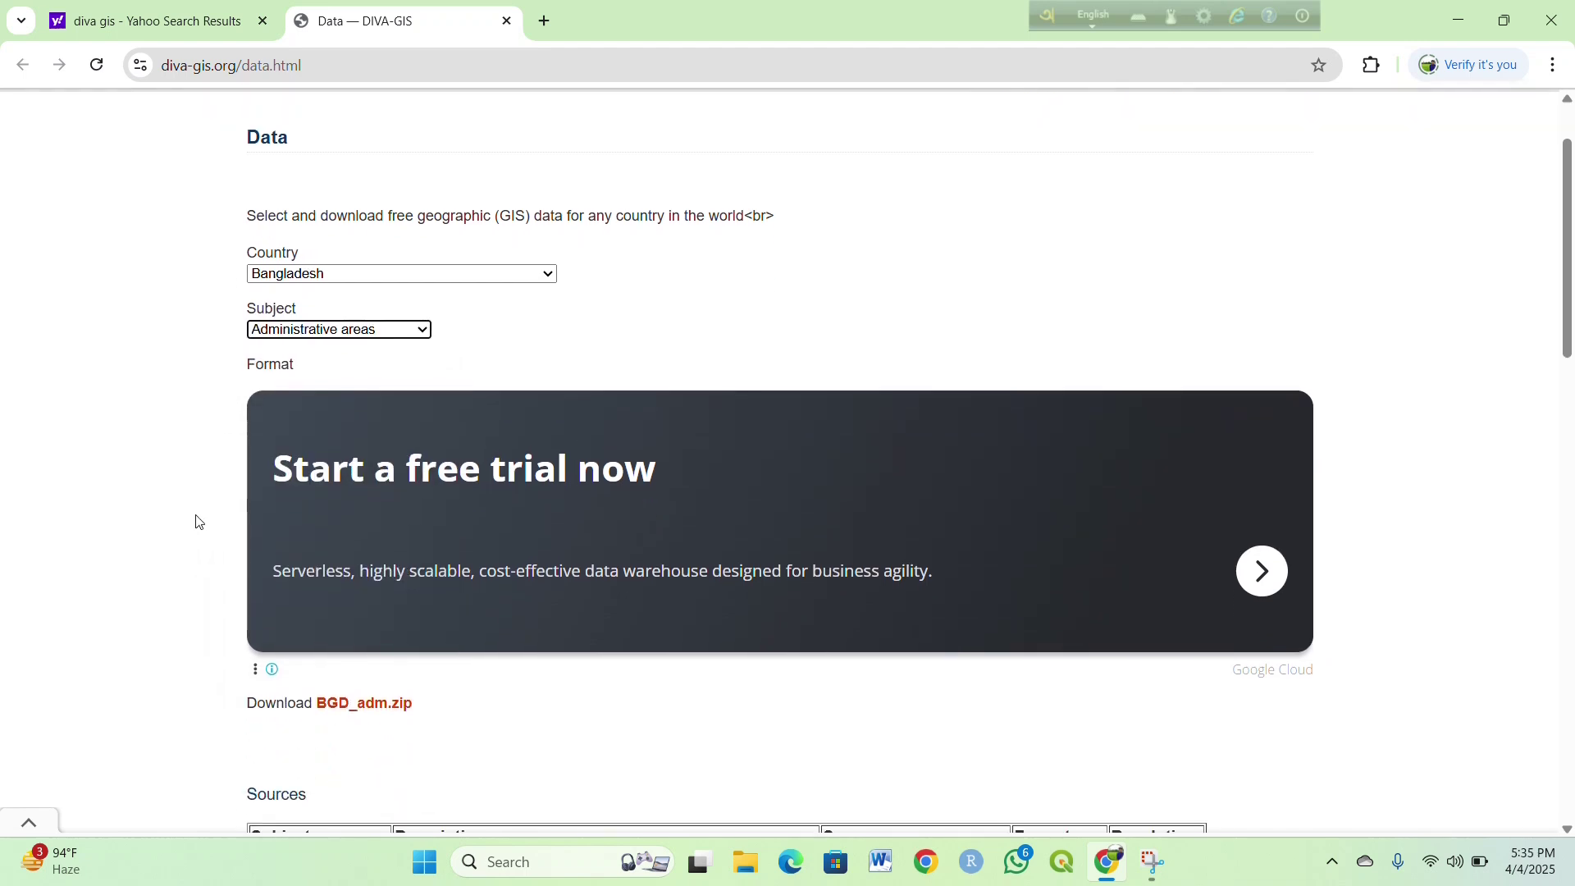
{"action": "scroll", "coordinate": [193, 513], "scroll_direction": "up", "scroll_amount": 1}
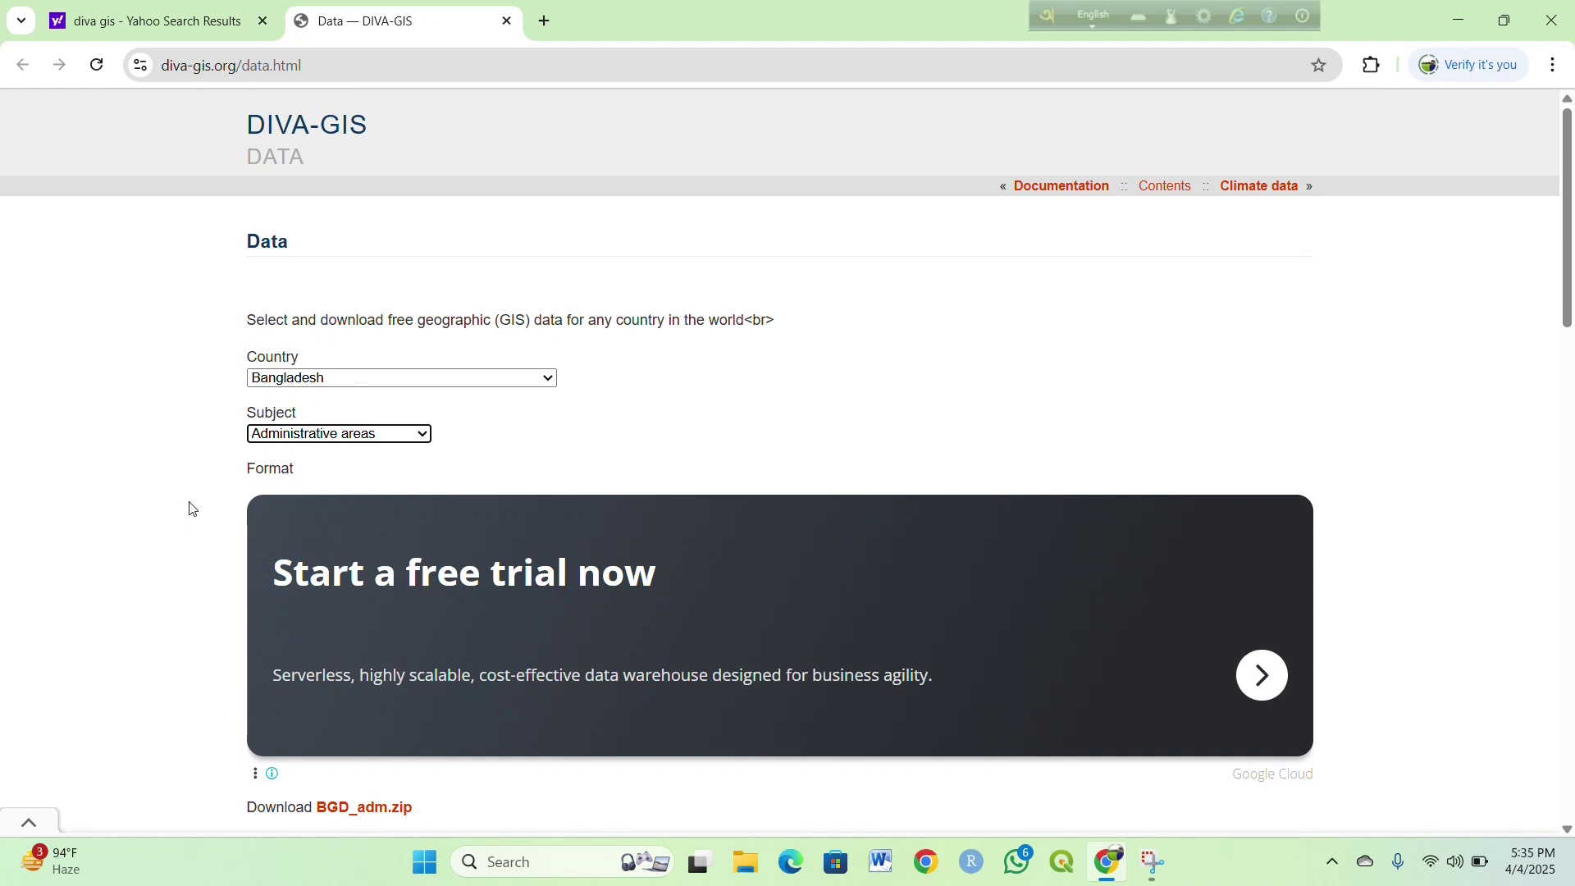
{"action": "left_click", "coordinate": [284, 474]}
{"action": "scroll", "coordinate": [244, 498], "scroll_direction": "down", "scroll_amount": 3}
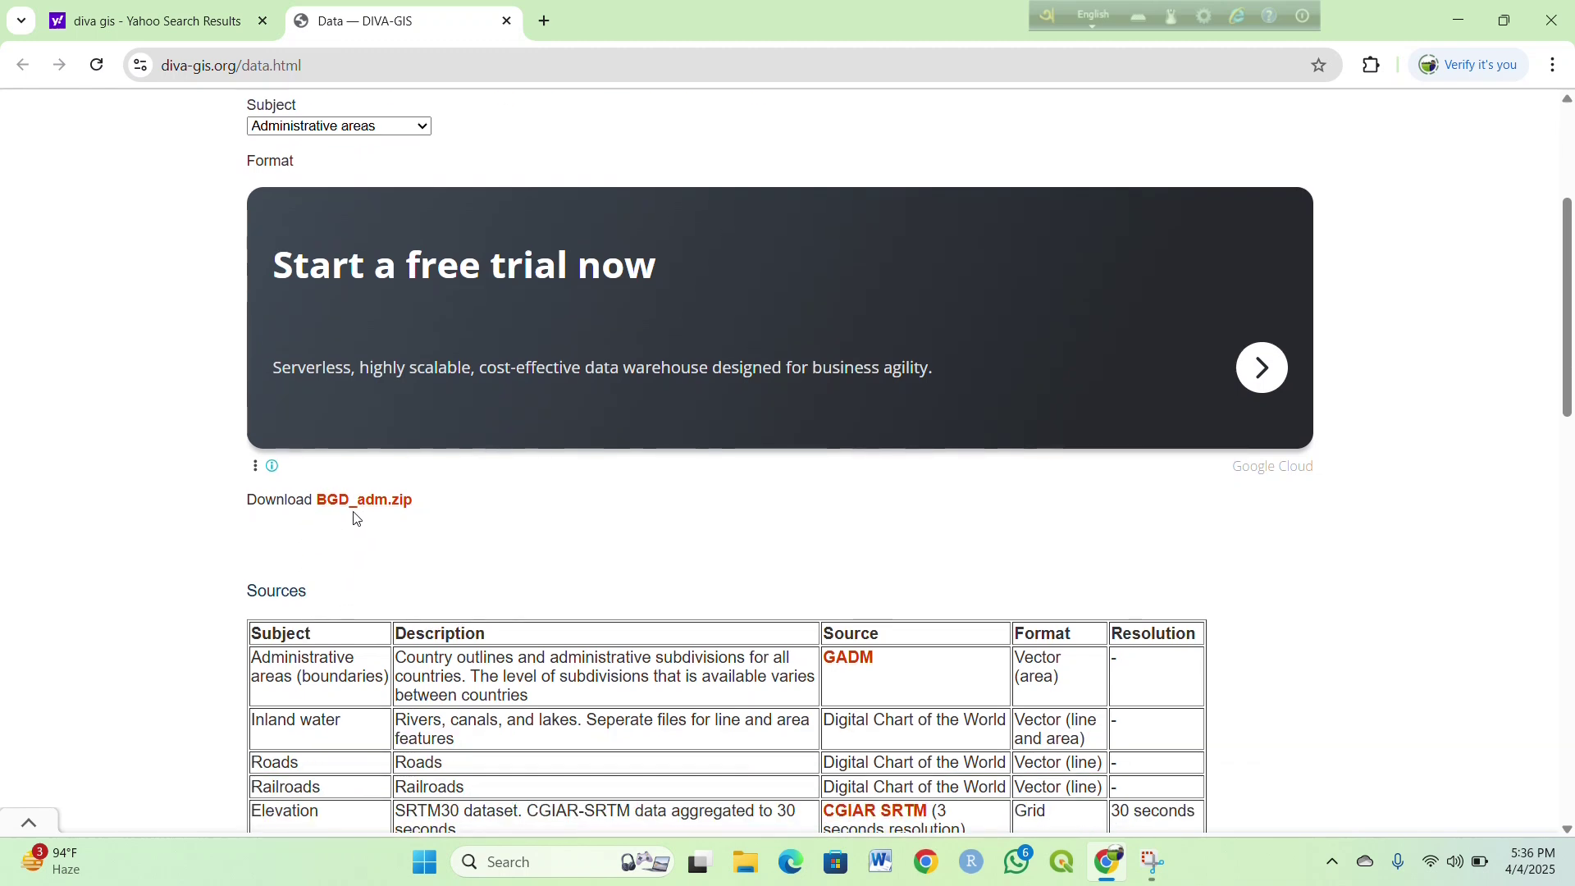
{"action": "scroll", "coordinate": [375, 540], "scroll_direction": "down", "scroll_amount": 1}
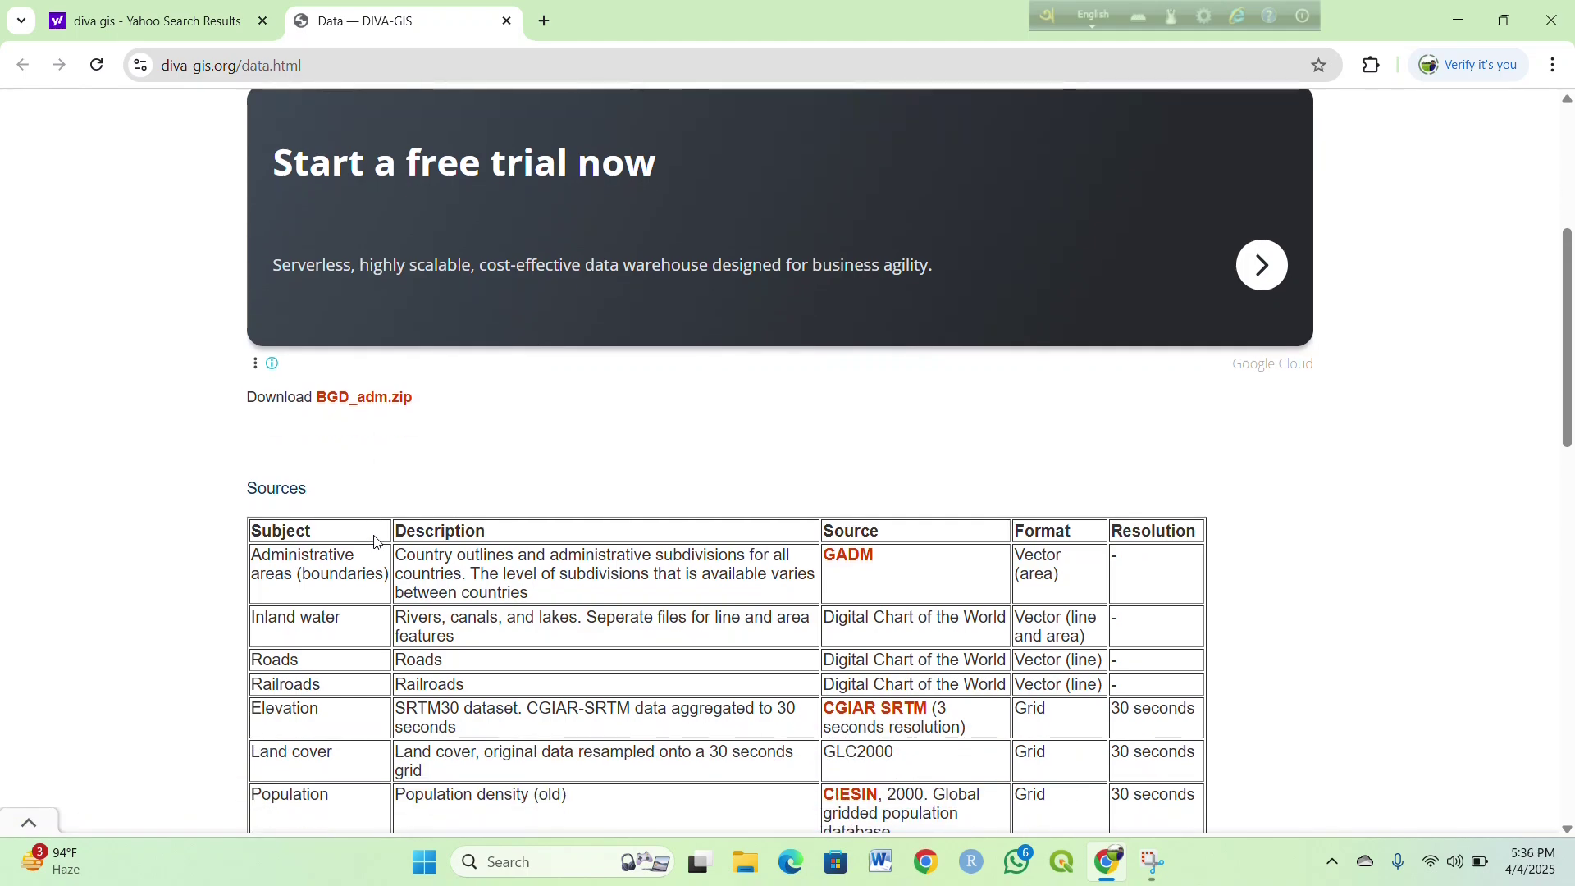
{"action": "scroll", "coordinate": [375, 540], "scroll_direction": "up", "scroll_amount": 1}
{"action": "scroll", "coordinate": [375, 540], "scroll_direction": "down", "scroll_amount": 5}
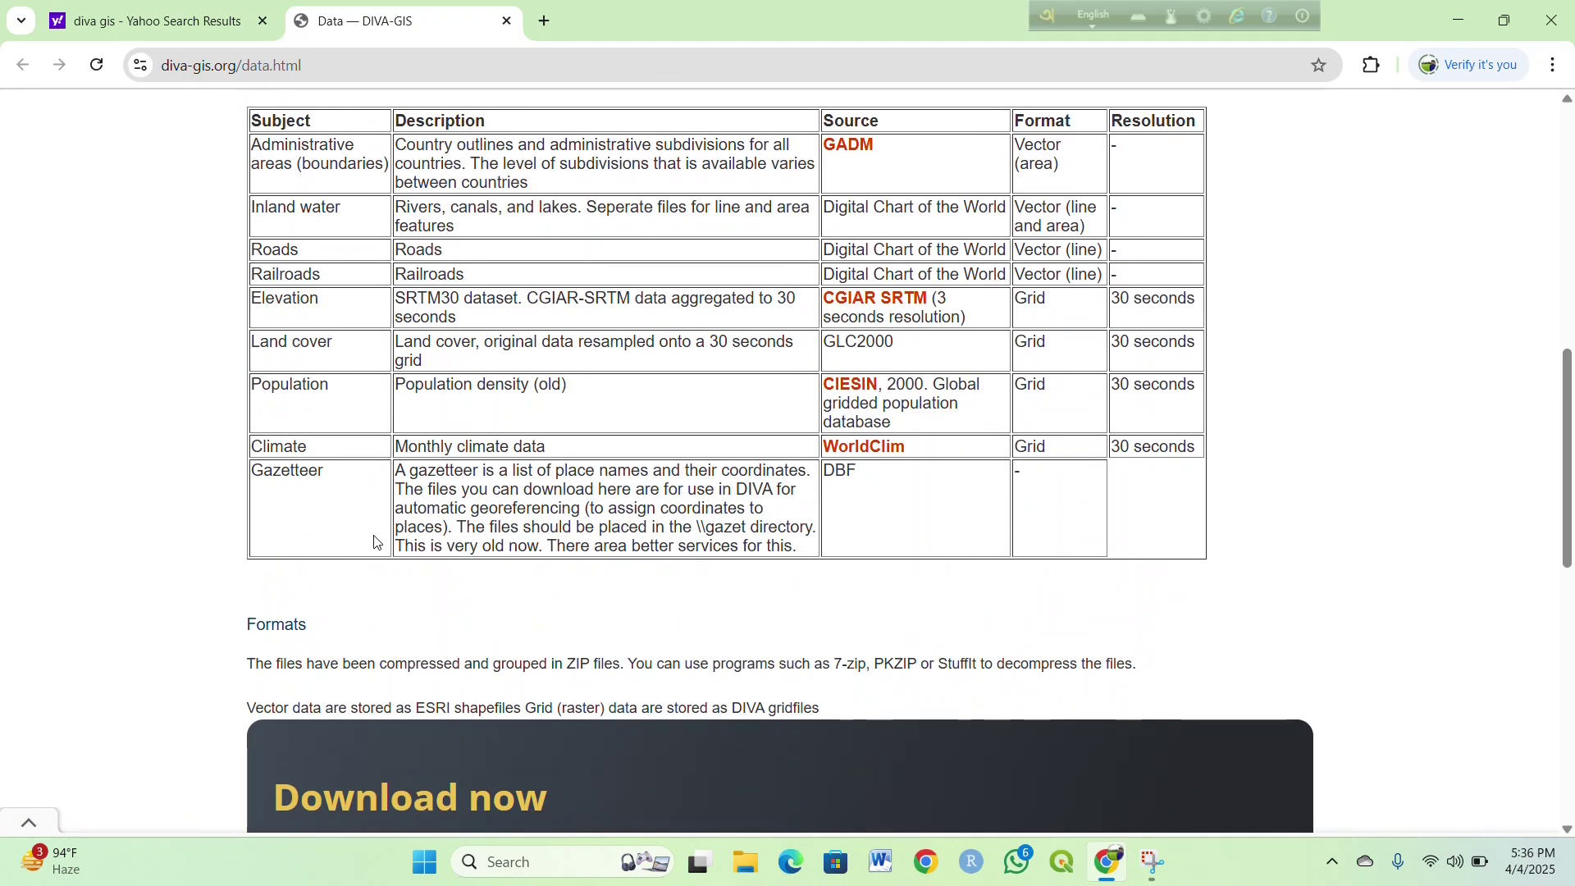
{"action": "scroll", "coordinate": [375, 542], "scroll_direction": "down", "scroll_amount": 4}
{"action": "scroll", "coordinate": [374, 535], "scroll_direction": "up", "scroll_amount": 9}
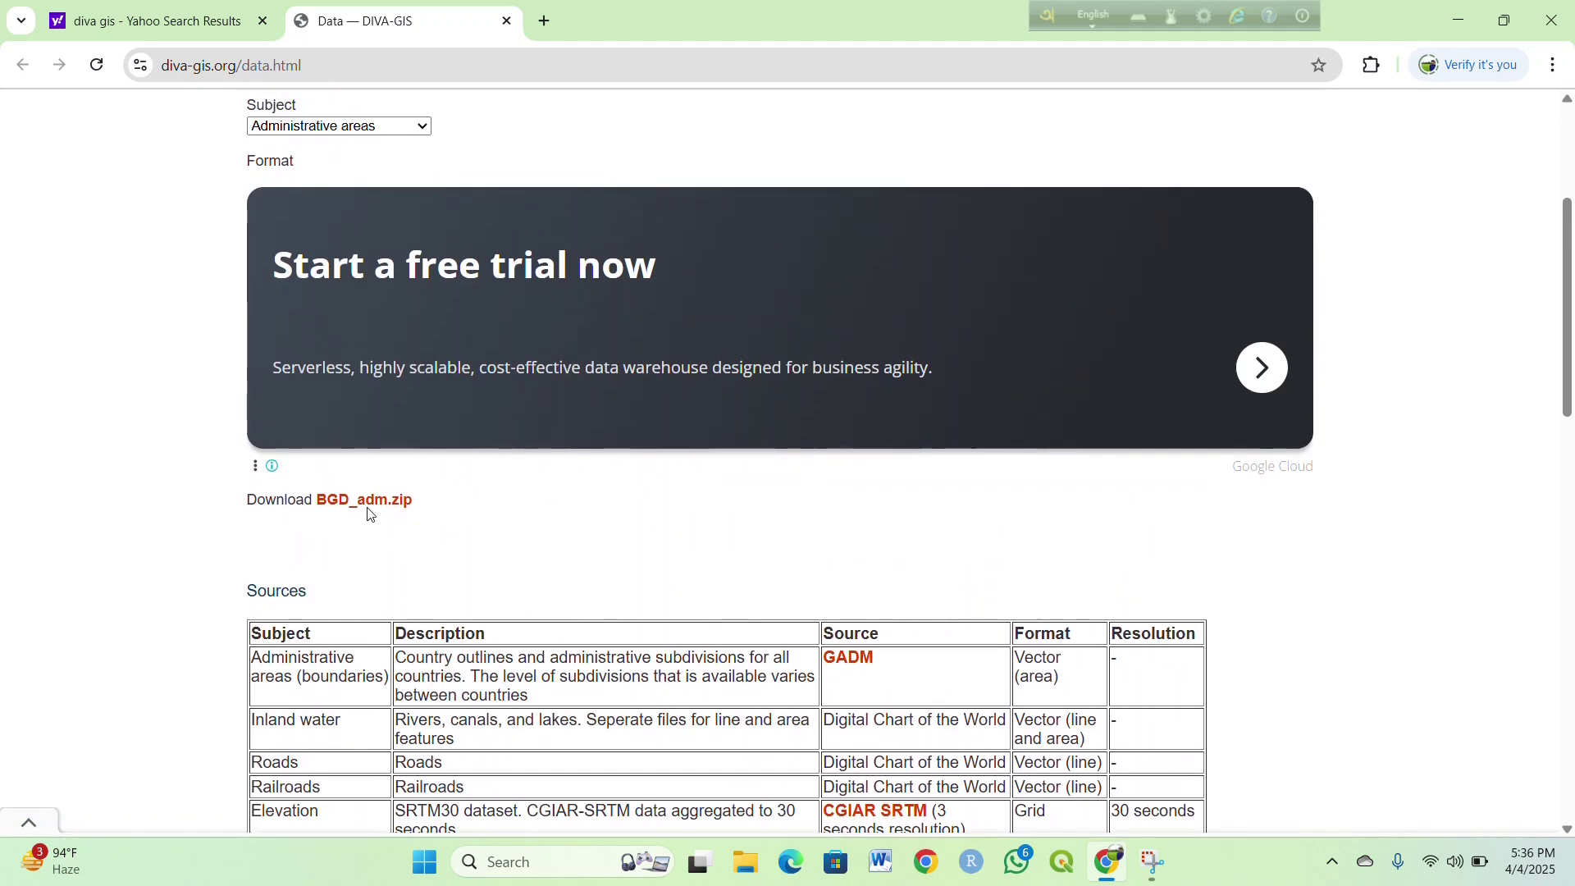
{"action": "left_click", "coordinate": [367, 503]}
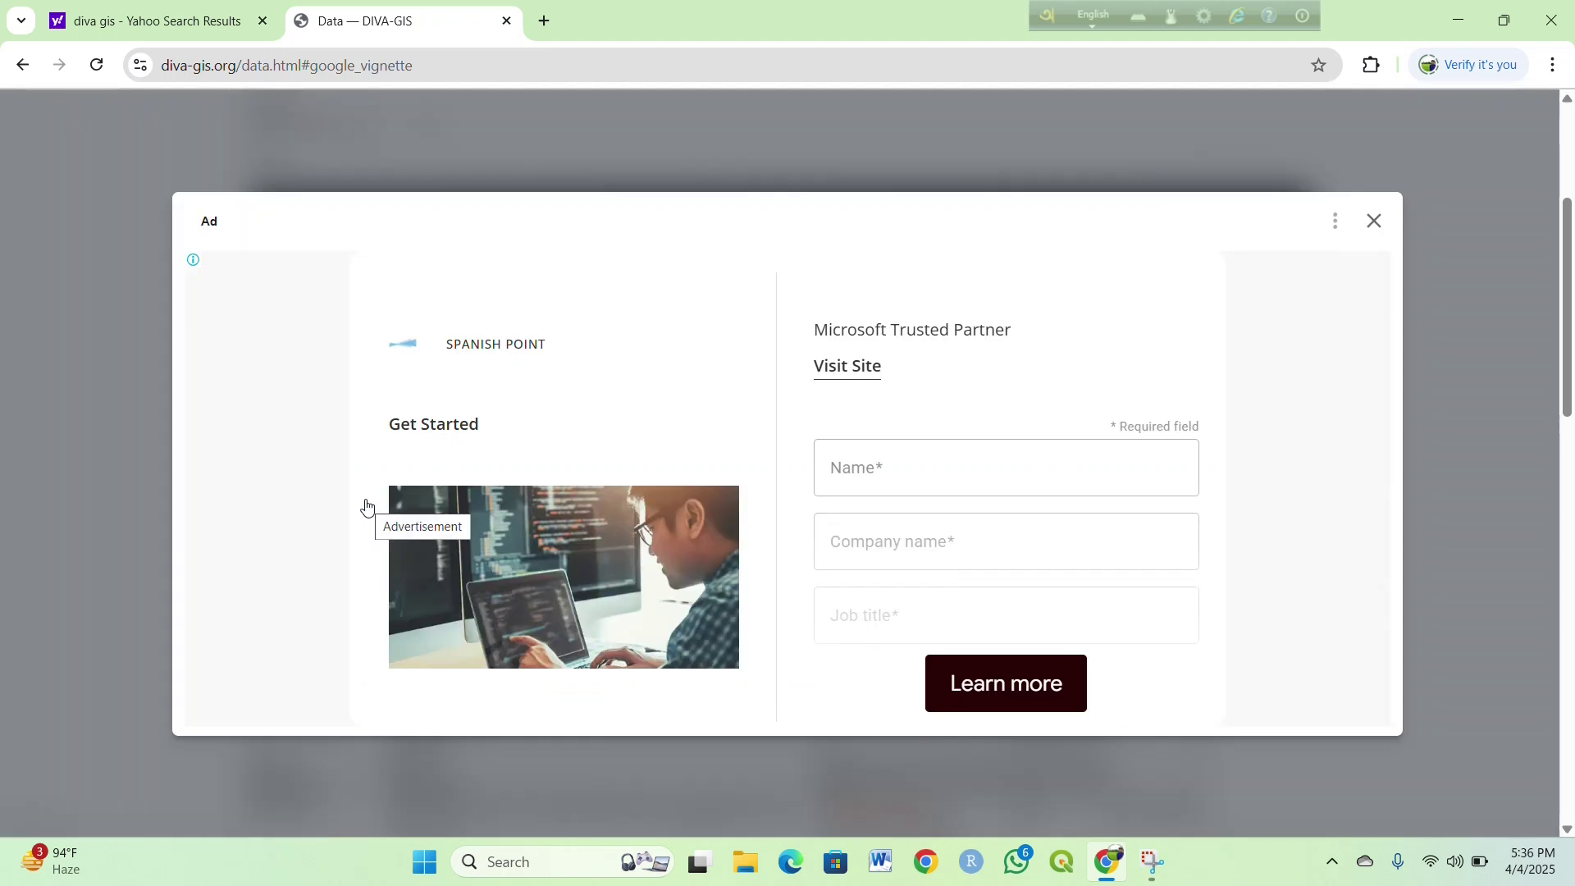
{"action": "left_click", "coordinate": [1374, 223]}
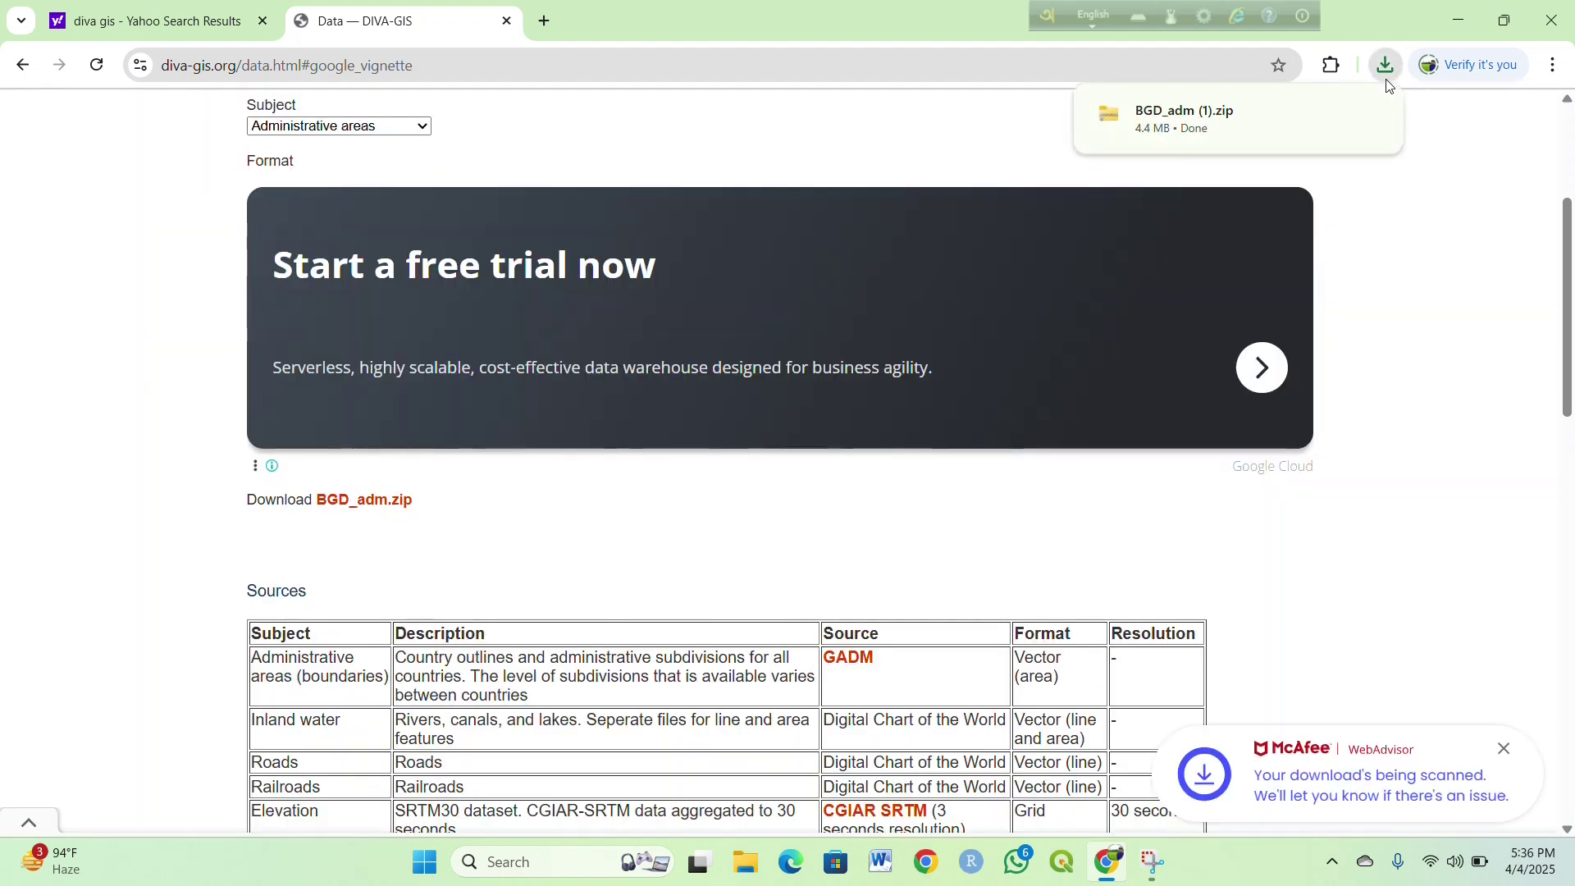
Try to open the downloaded BGD_adm (1).zip archive directly from the browser.
{"action": "left_click", "coordinate": [1218, 142]}
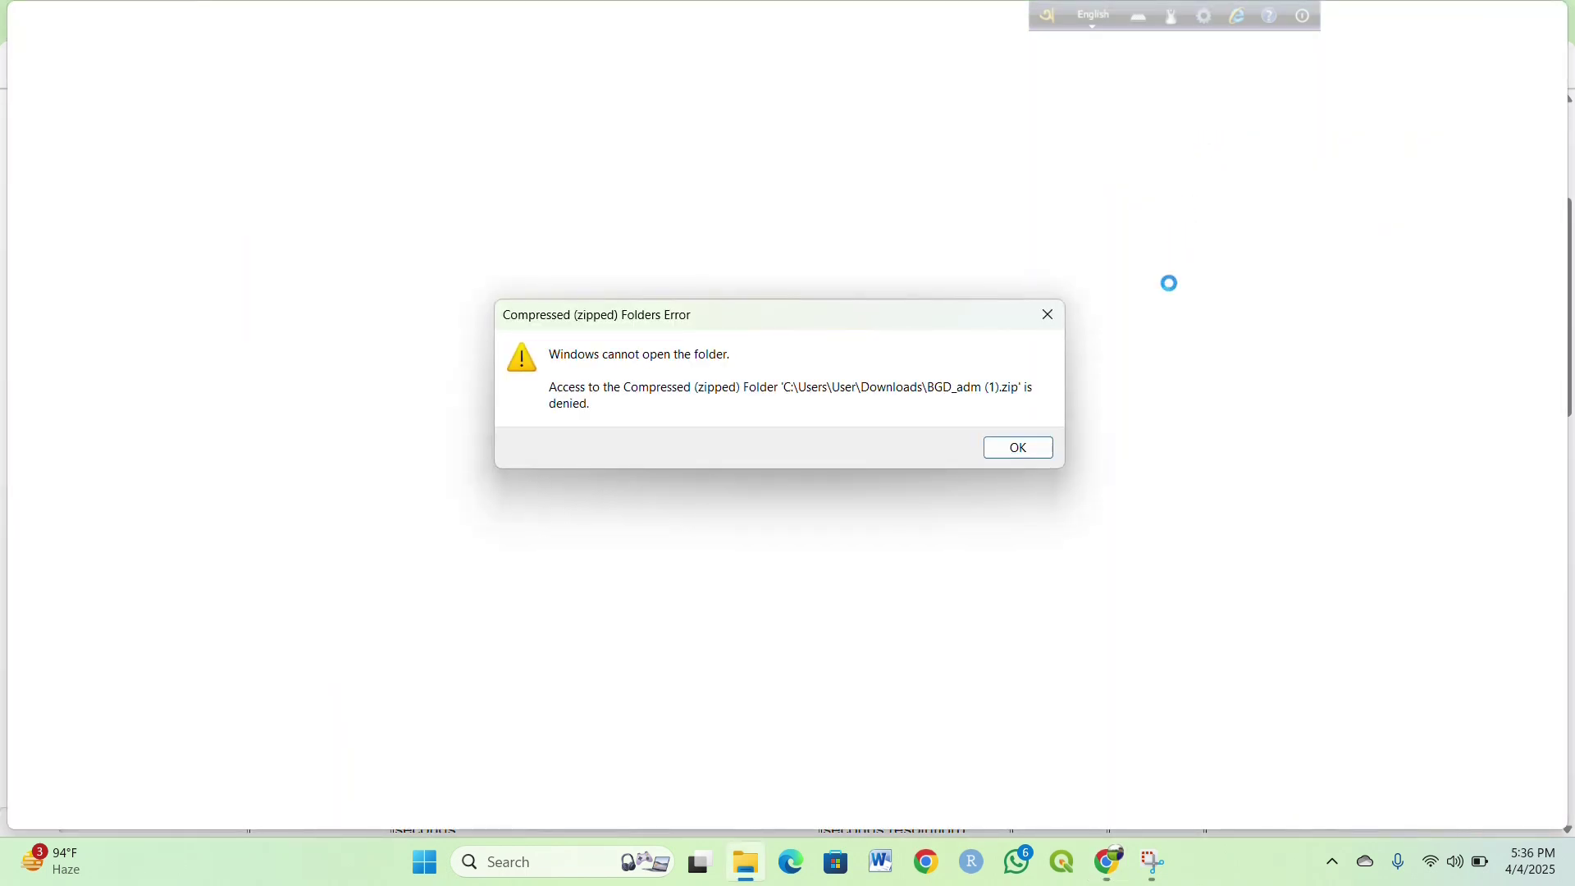
{"action": "left_click", "coordinate": [1012, 446]}
{"action": "scroll", "coordinate": [781, 637], "scroll_direction": "down", "scroll_amount": 8}
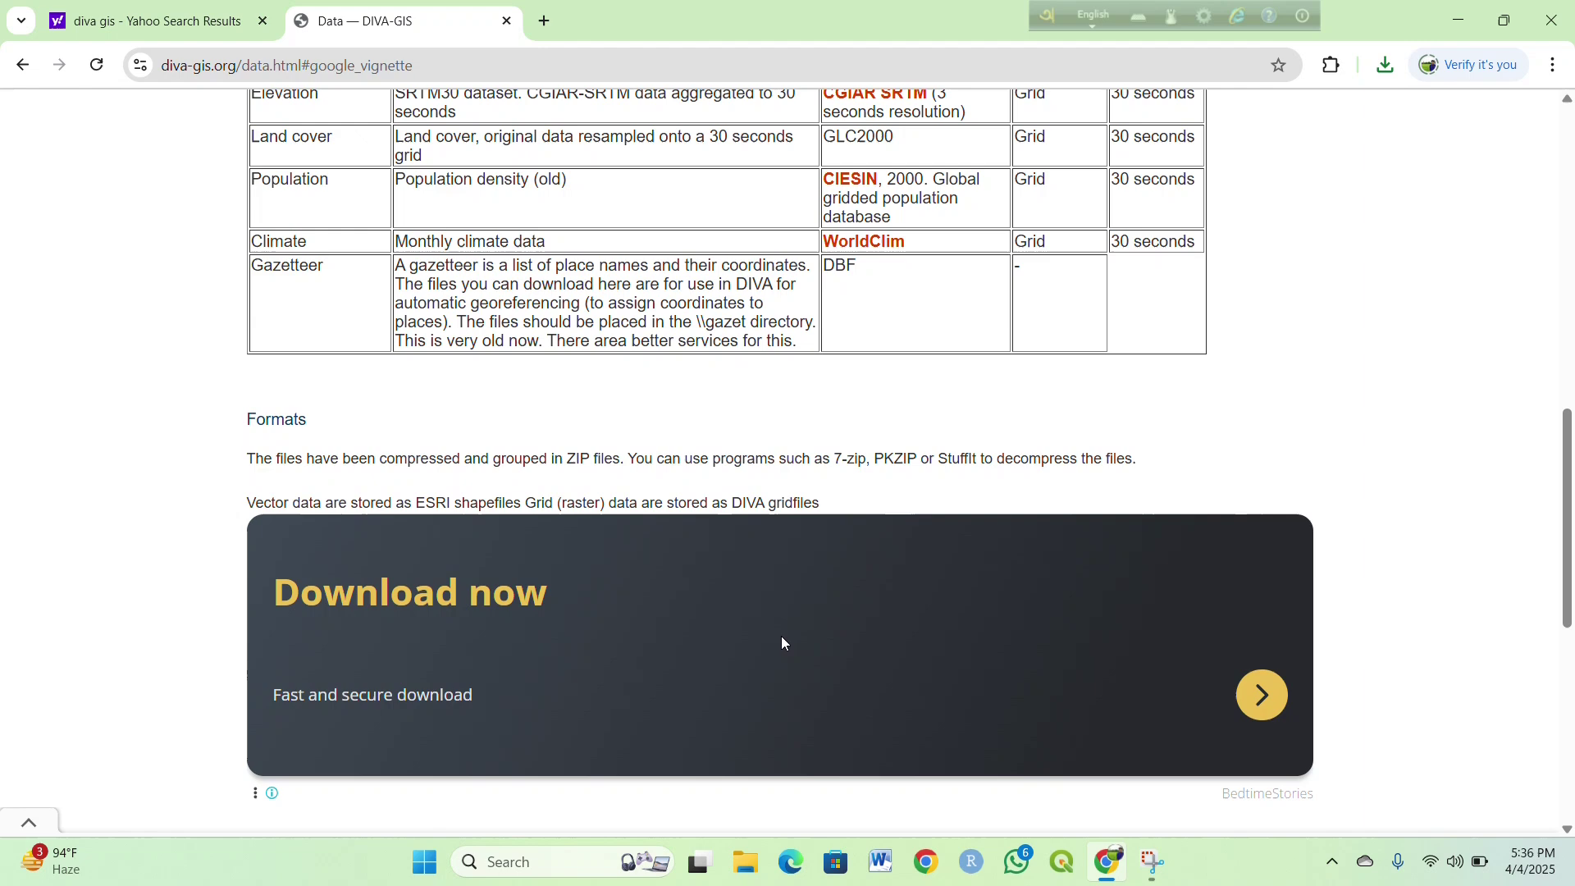
Switch to File Explorer and start extracting the BGD_adm (1) archive from the Downloads folder.
{"action": "left_click", "coordinate": [747, 863]}
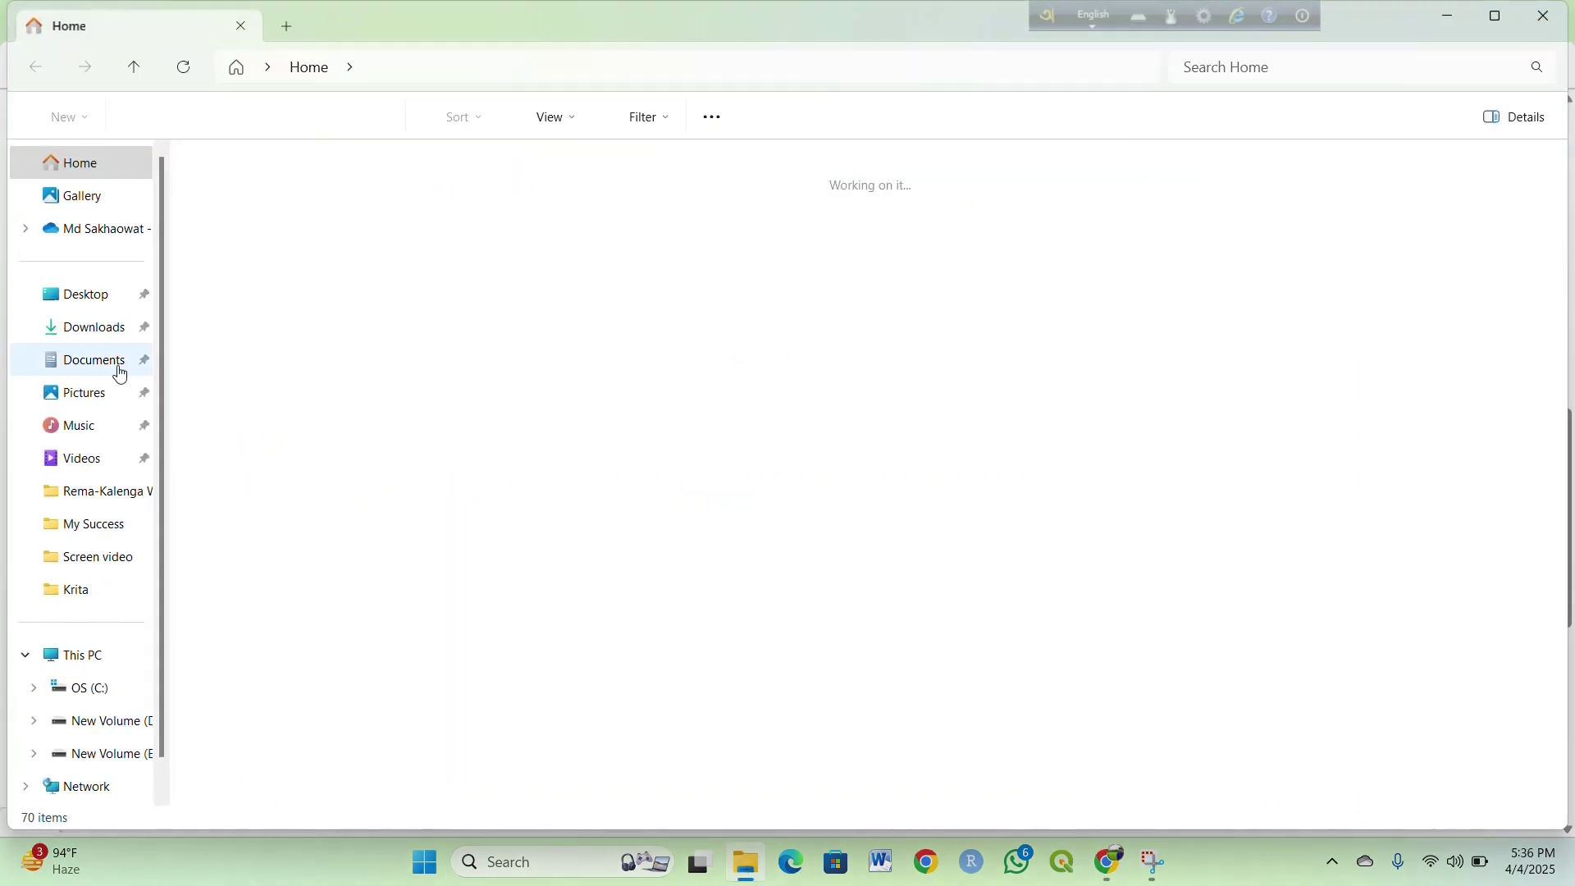
{"action": "left_click", "coordinate": [95, 326]}
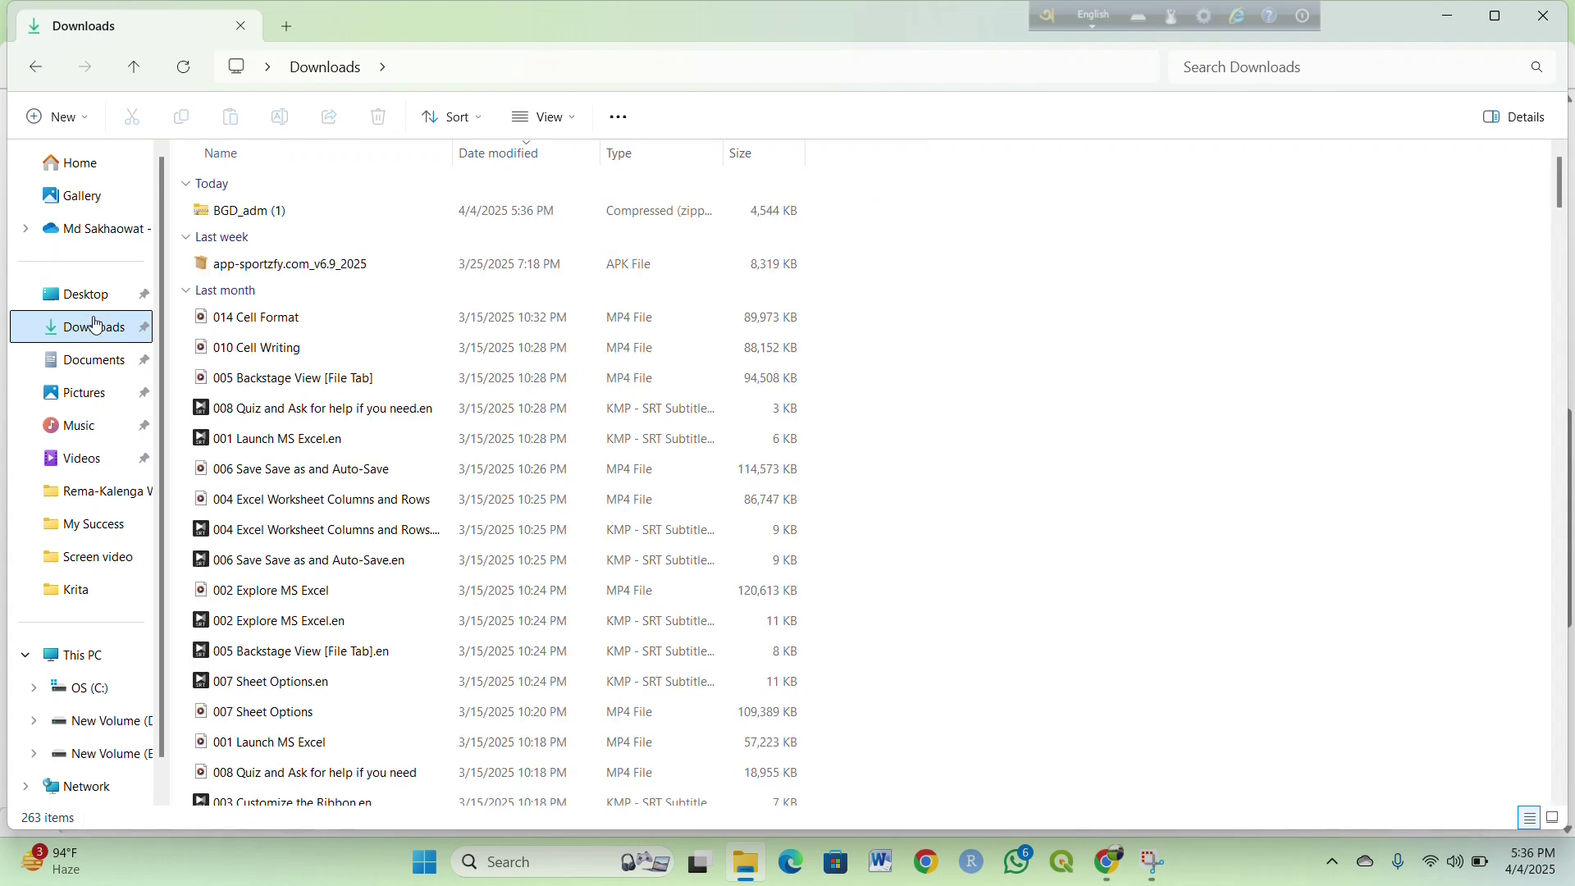
{"action": "left_click", "coordinate": [312, 220]}
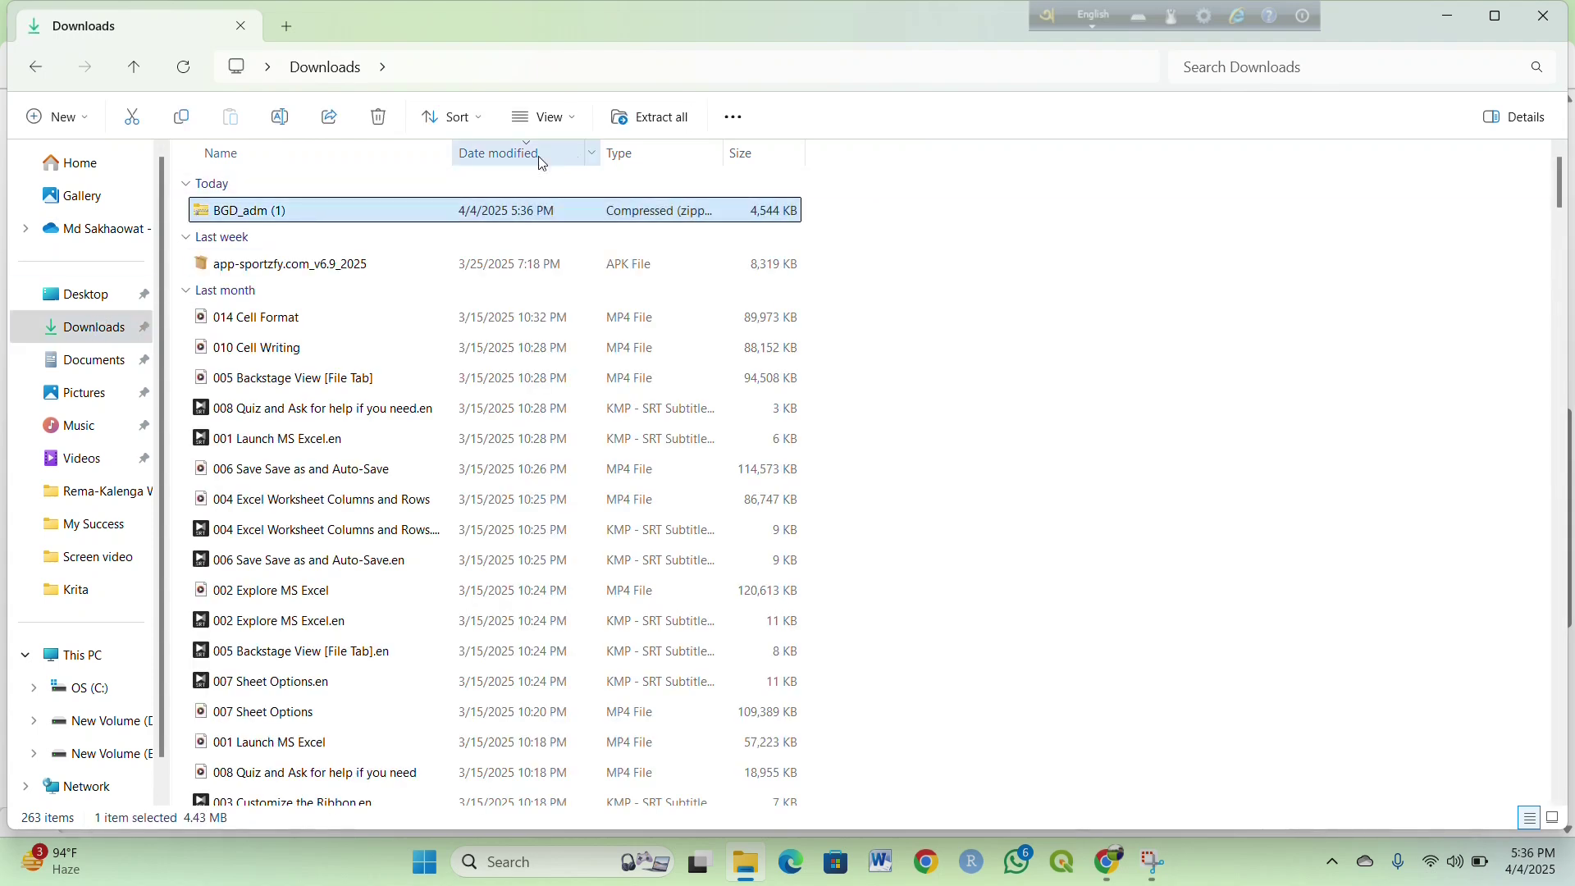
{"action": "left_click", "coordinate": [685, 119]}
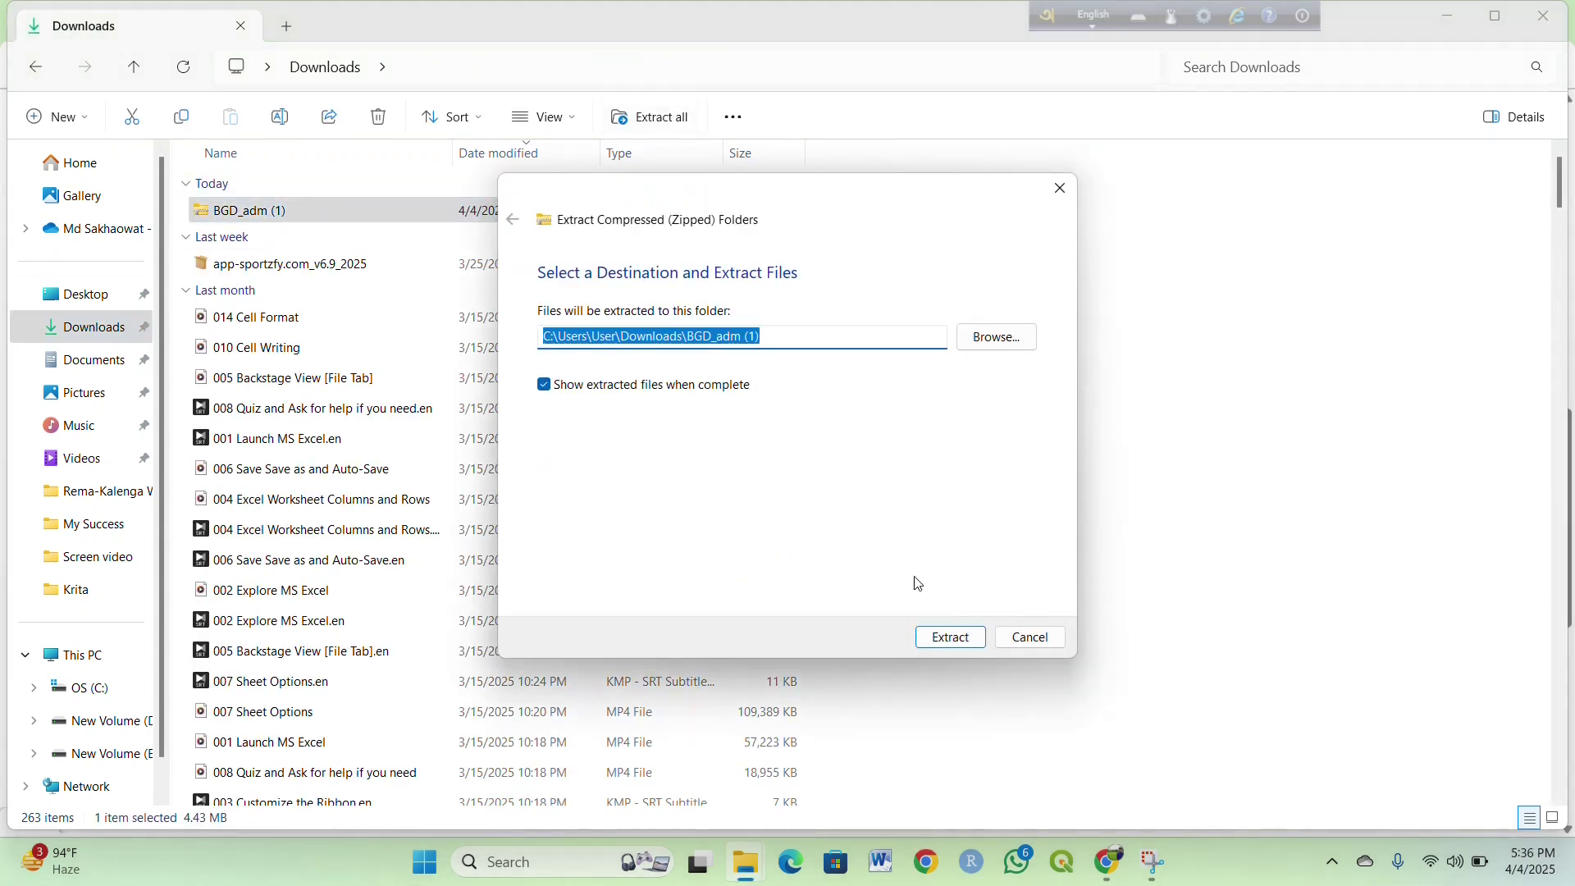
Browse for the extraction destination and open the GIS file folder on New Volume (E:).
{"action": "left_click", "coordinate": [995, 338]}
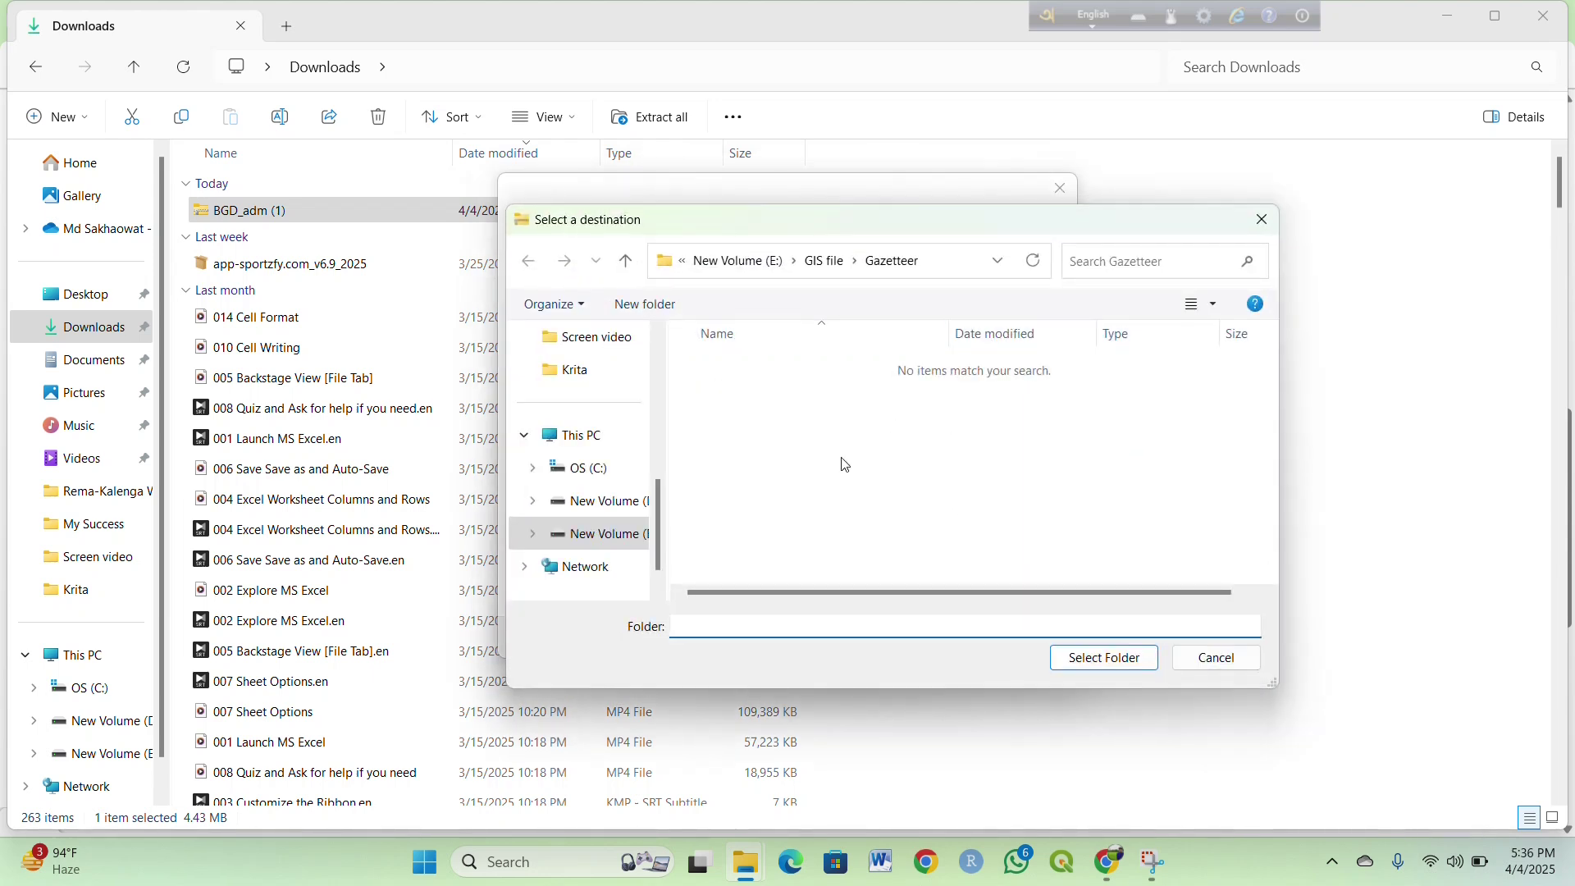
{"action": "left_click", "coordinate": [632, 535]}
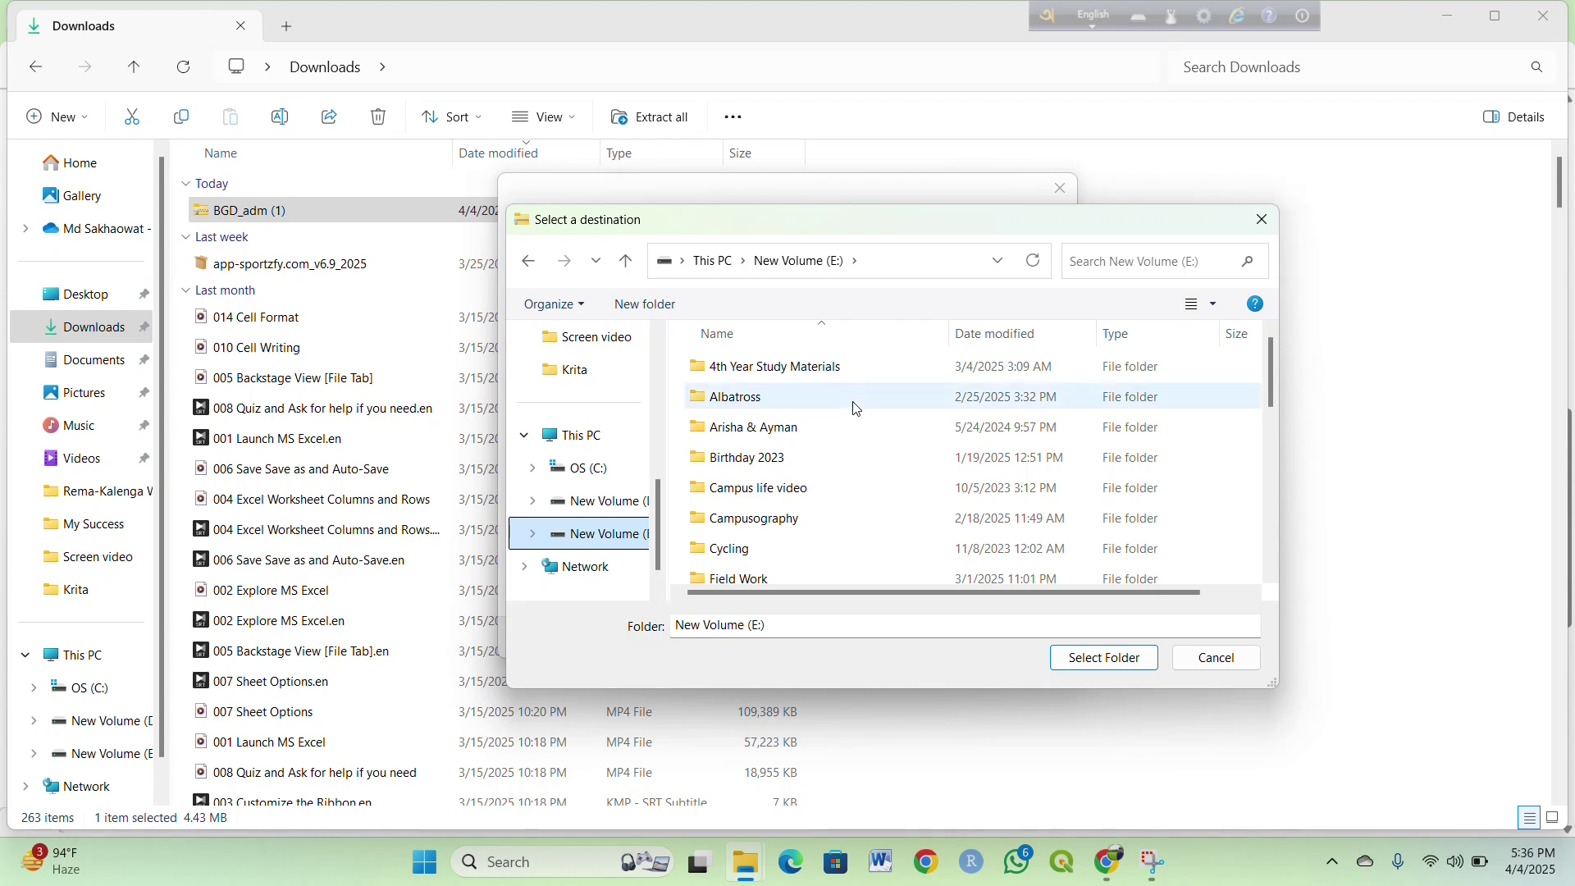
{"action": "scroll", "coordinate": [854, 402], "scroll_direction": "down", "scroll_amount": 2}
{"action": "scroll", "coordinate": [857, 450], "scroll_direction": "down", "scroll_amount": 3}
{"action": "scroll", "coordinate": [858, 450], "scroll_direction": "up", "scroll_amount": 3}
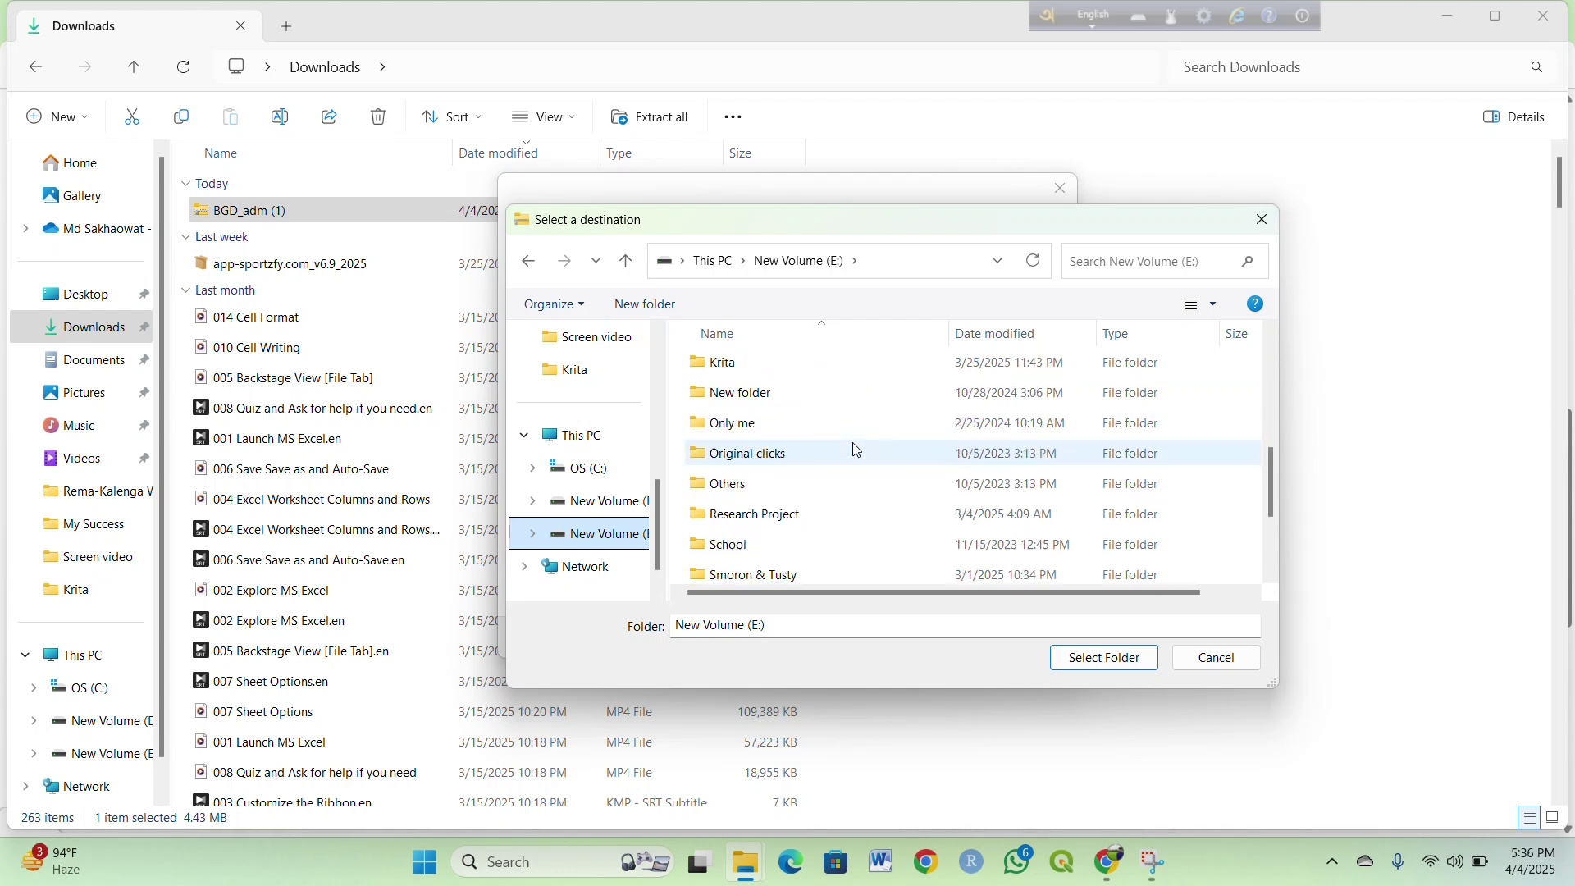
{"action": "double_click", "coordinate": [851, 424]}
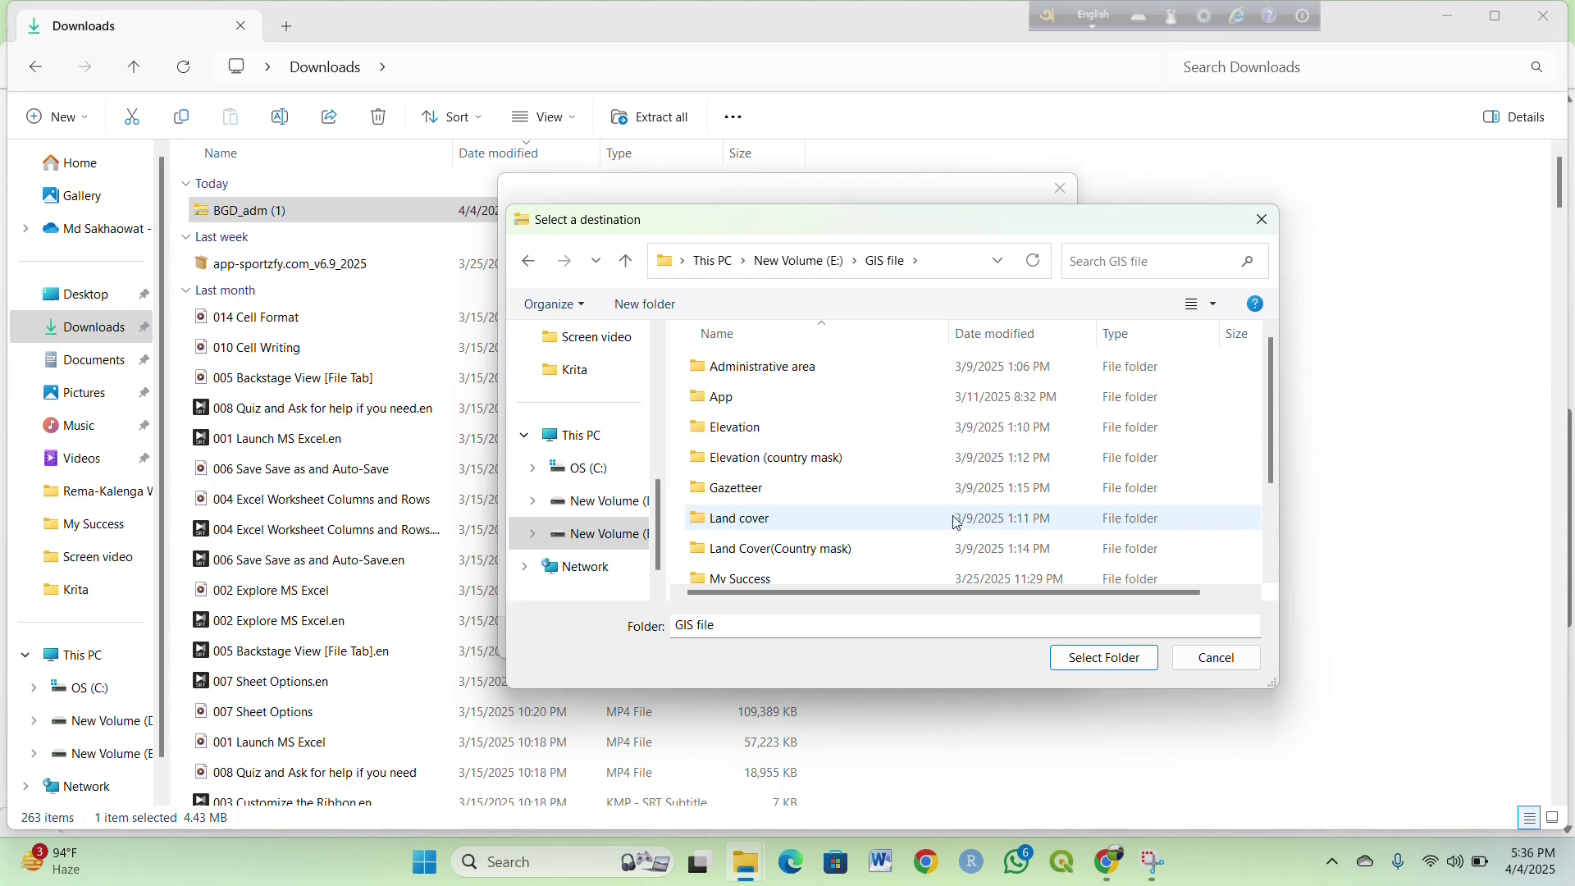
Create a folder named "new gis" inside the GIS file folder.
{"action": "left_click", "coordinate": [633, 310]}
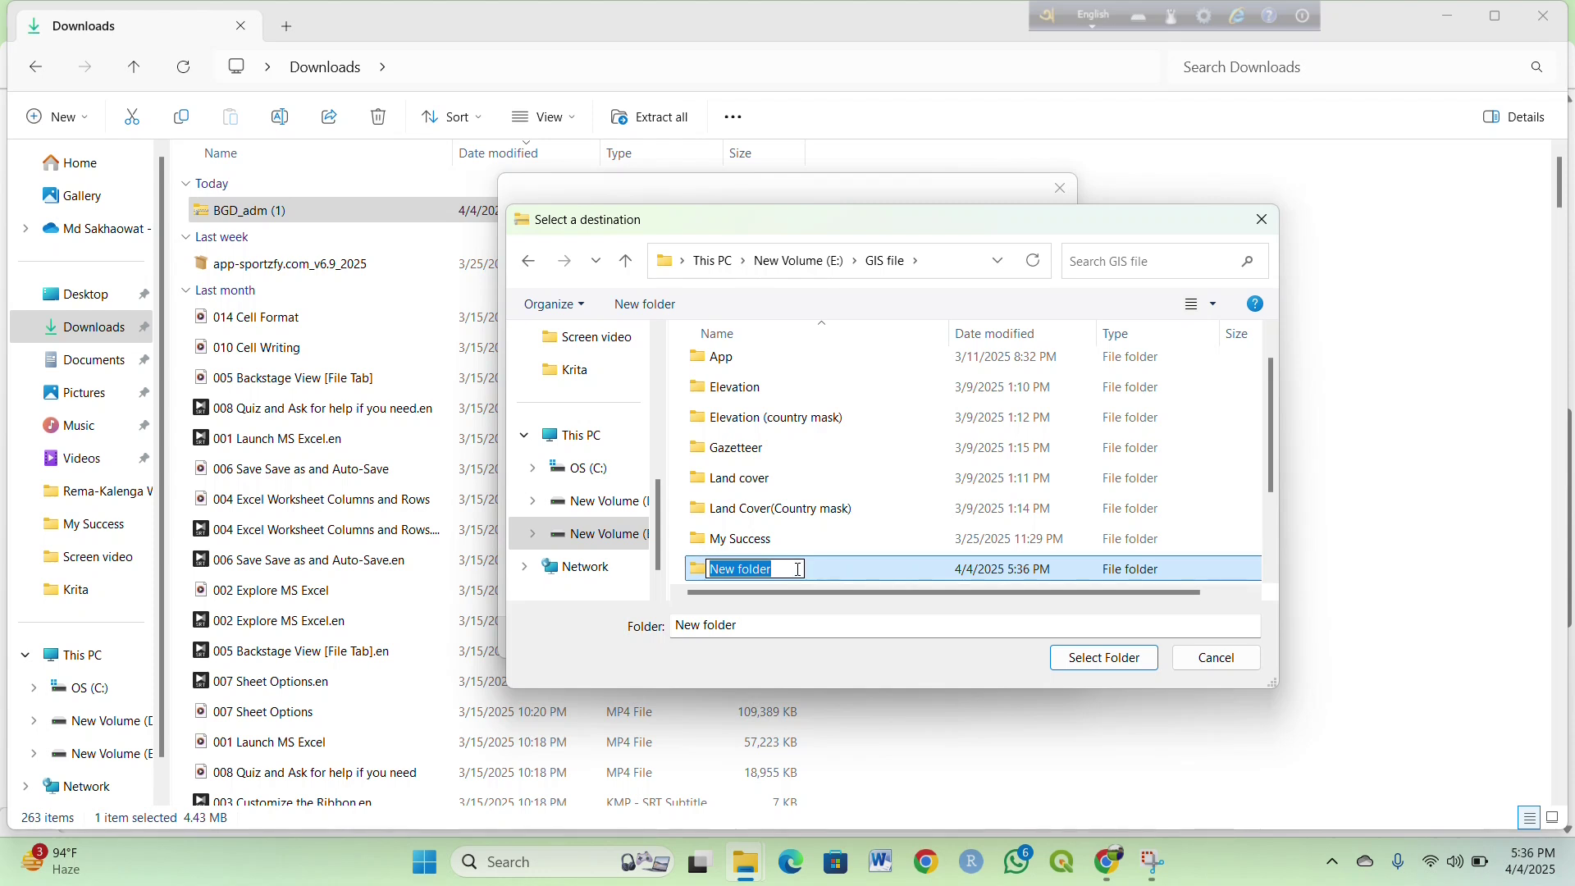
{"action": "key", "text": "BackSpace"}
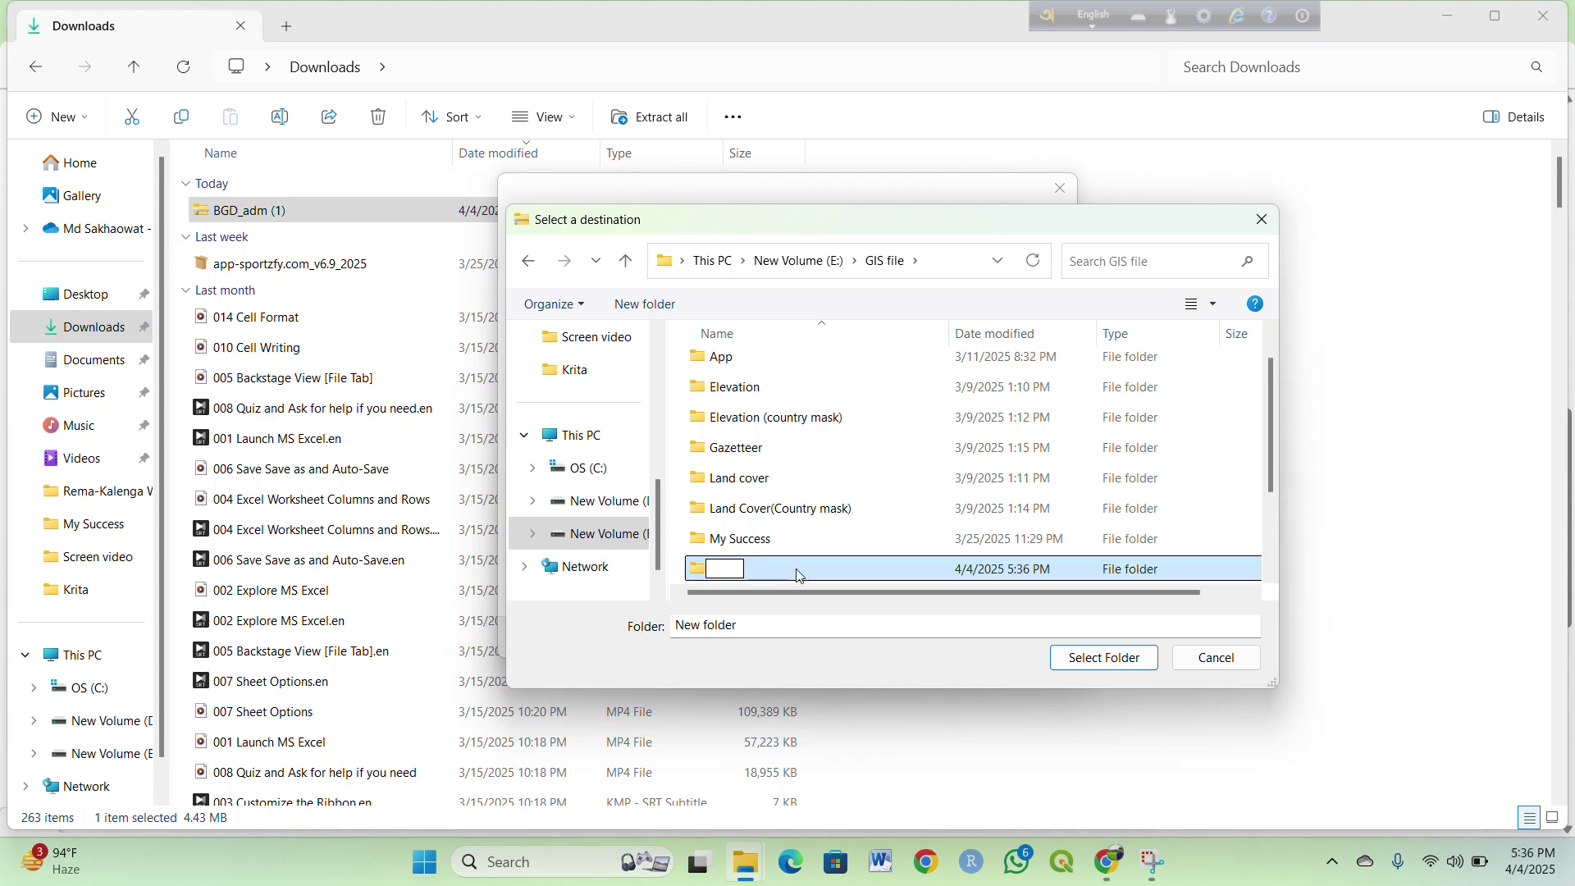
{"action": "type", "text": "new gis"}
{"action": "left_click", "coordinate": [833, 540]}
{"action": "left_click", "coordinate": [872, 572]}
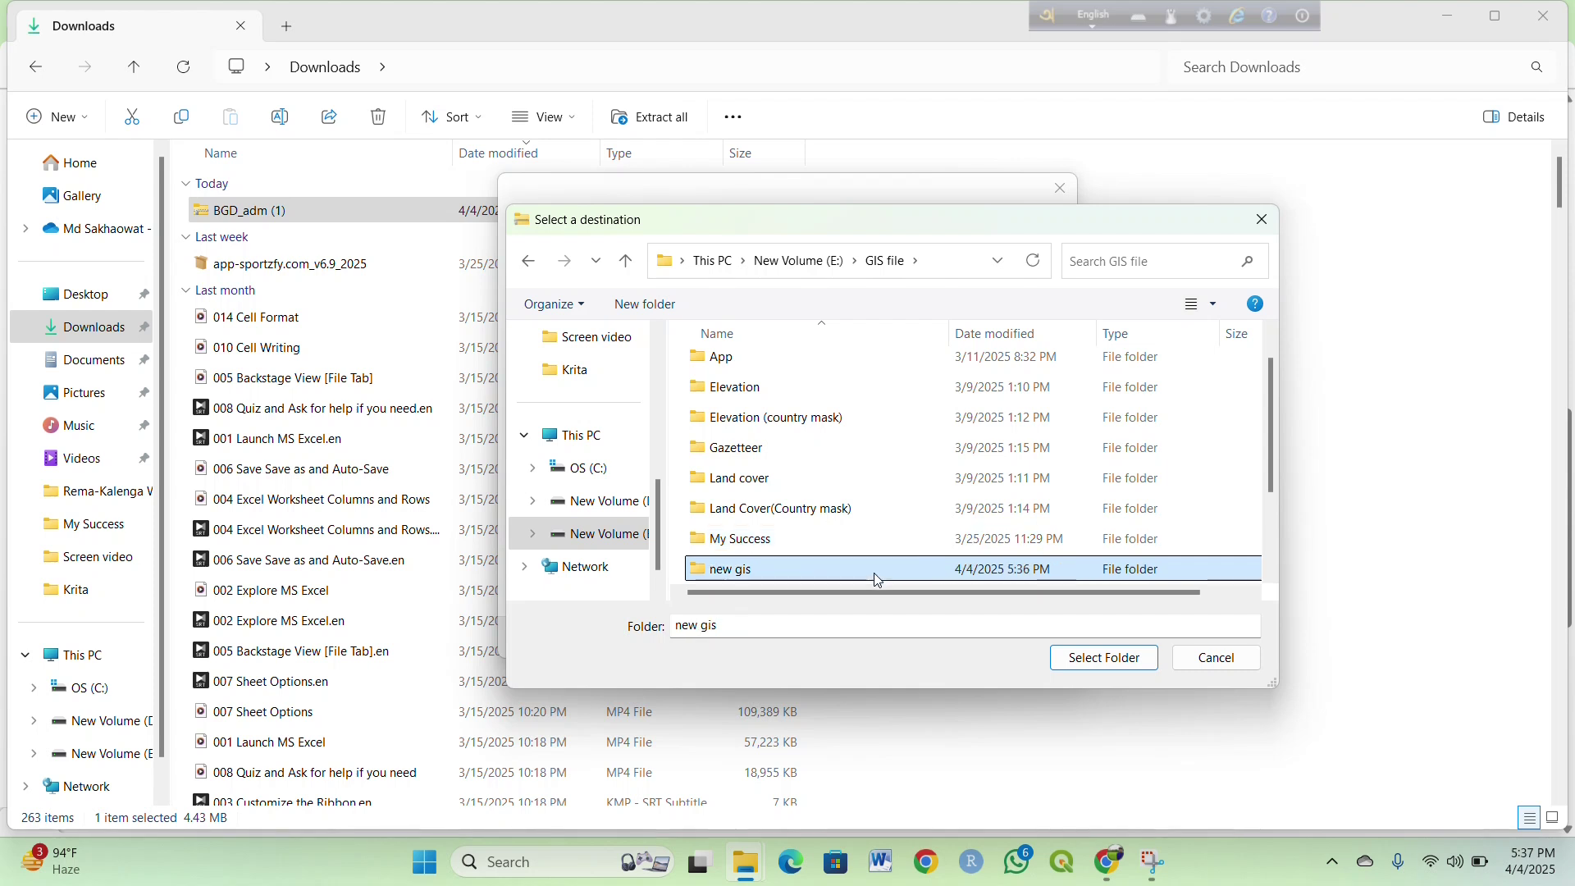
Set the new gis folder as the destination and extract the archive into it.
{"action": "double_click", "coordinate": [874, 575]}
{"action": "left_click", "coordinate": [1105, 661]}
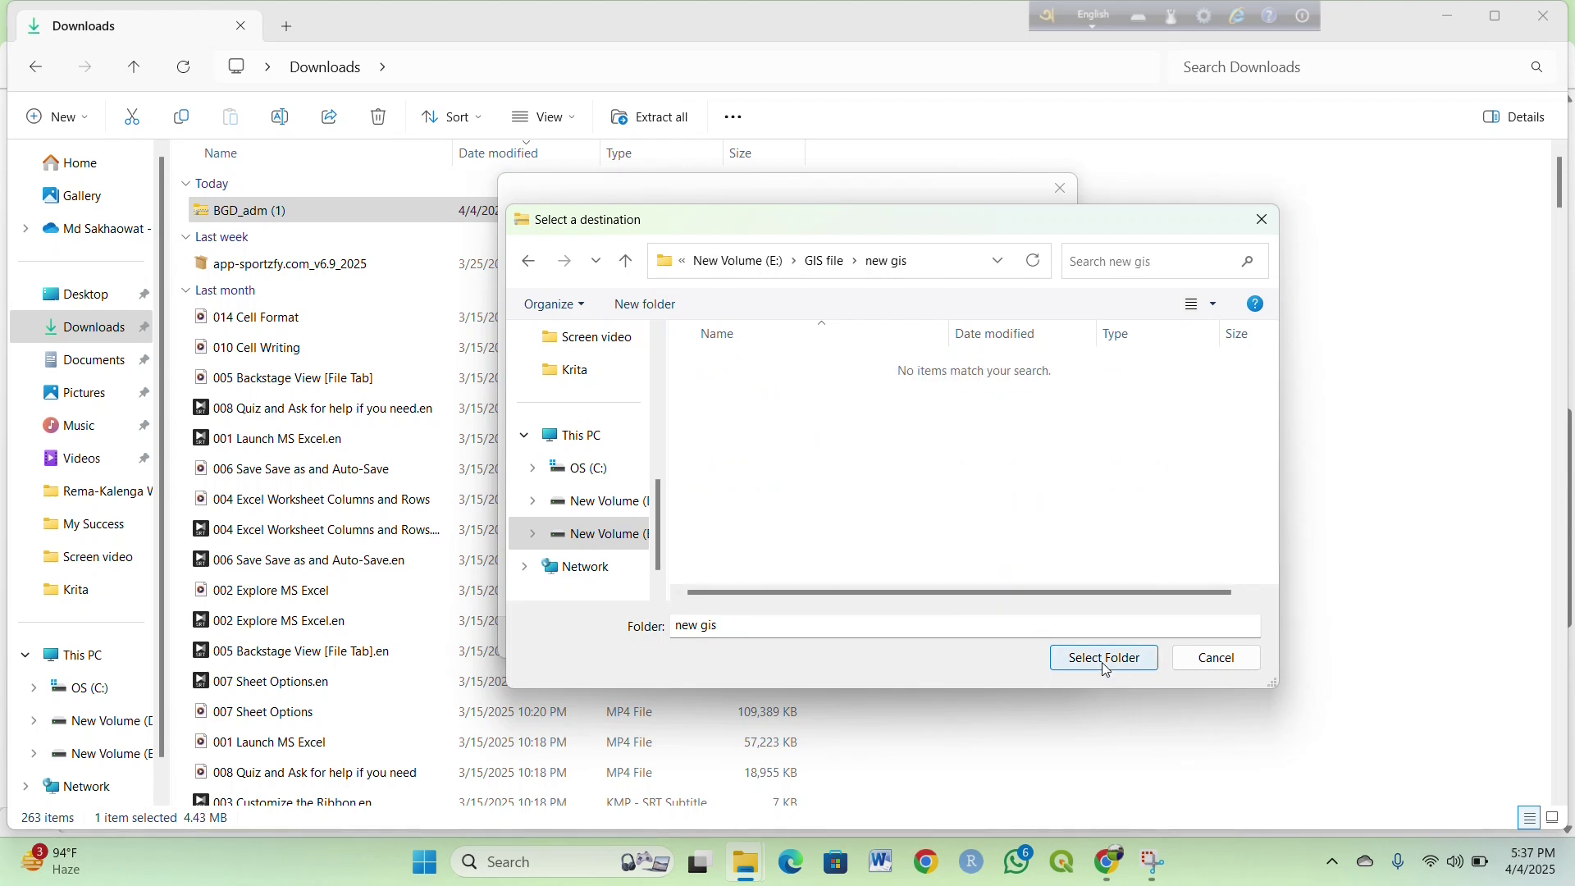
{"action": "left_click", "coordinate": [958, 642]}
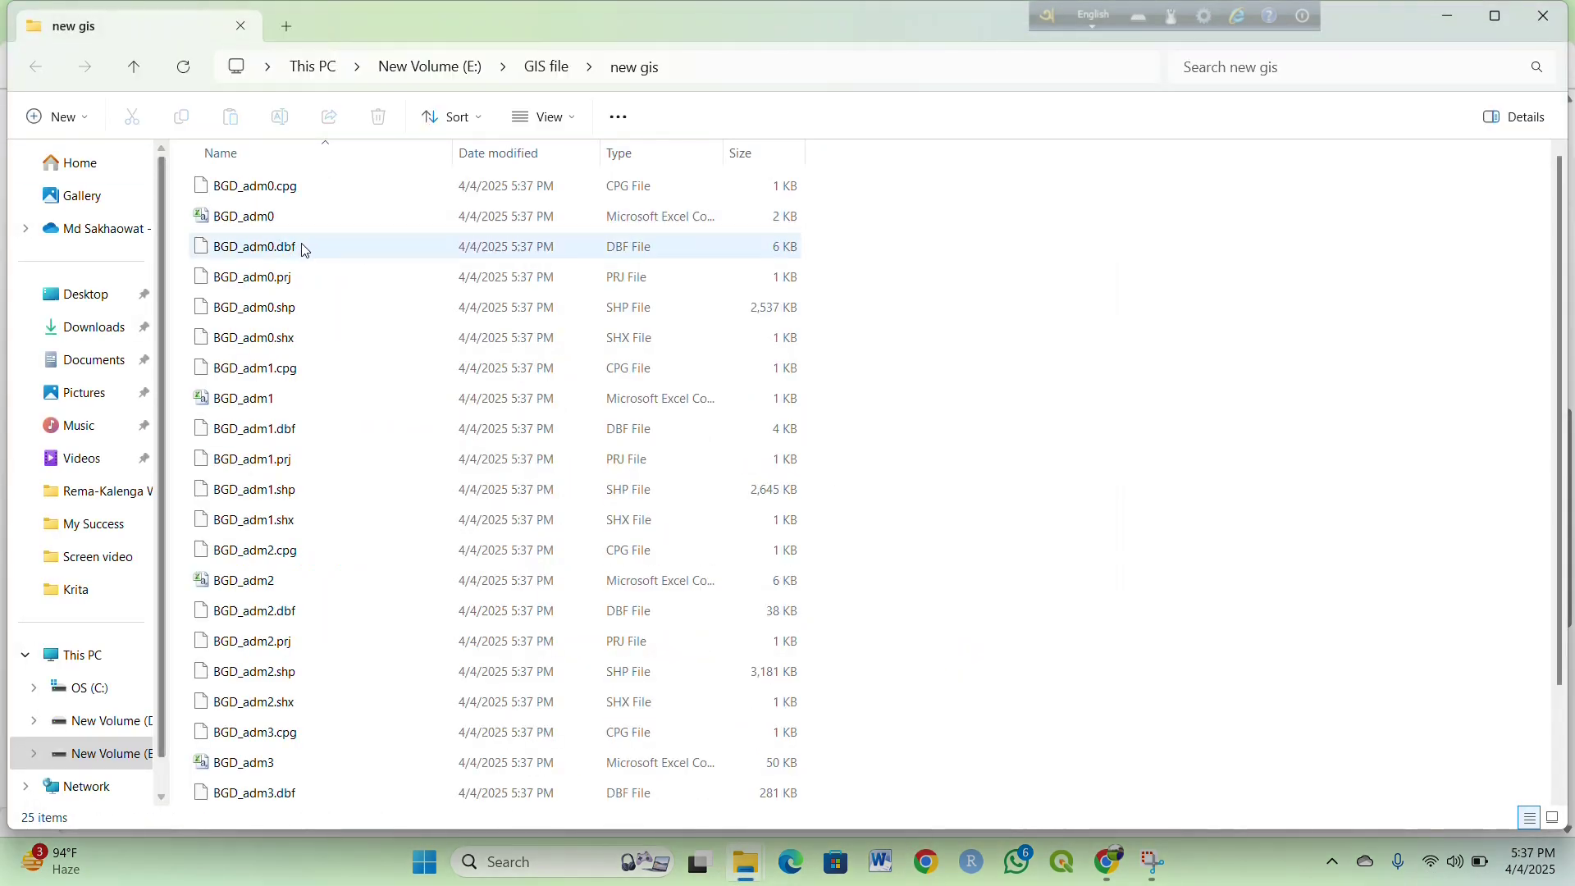
Look through the extracted BGD_adm files, then close the File Explorer and browser windows.
{"action": "scroll", "coordinate": [376, 459], "scroll_direction": "down", "scroll_amount": 2}
{"action": "scroll", "coordinate": [405, 521], "scroll_direction": "up", "scroll_amount": 2}
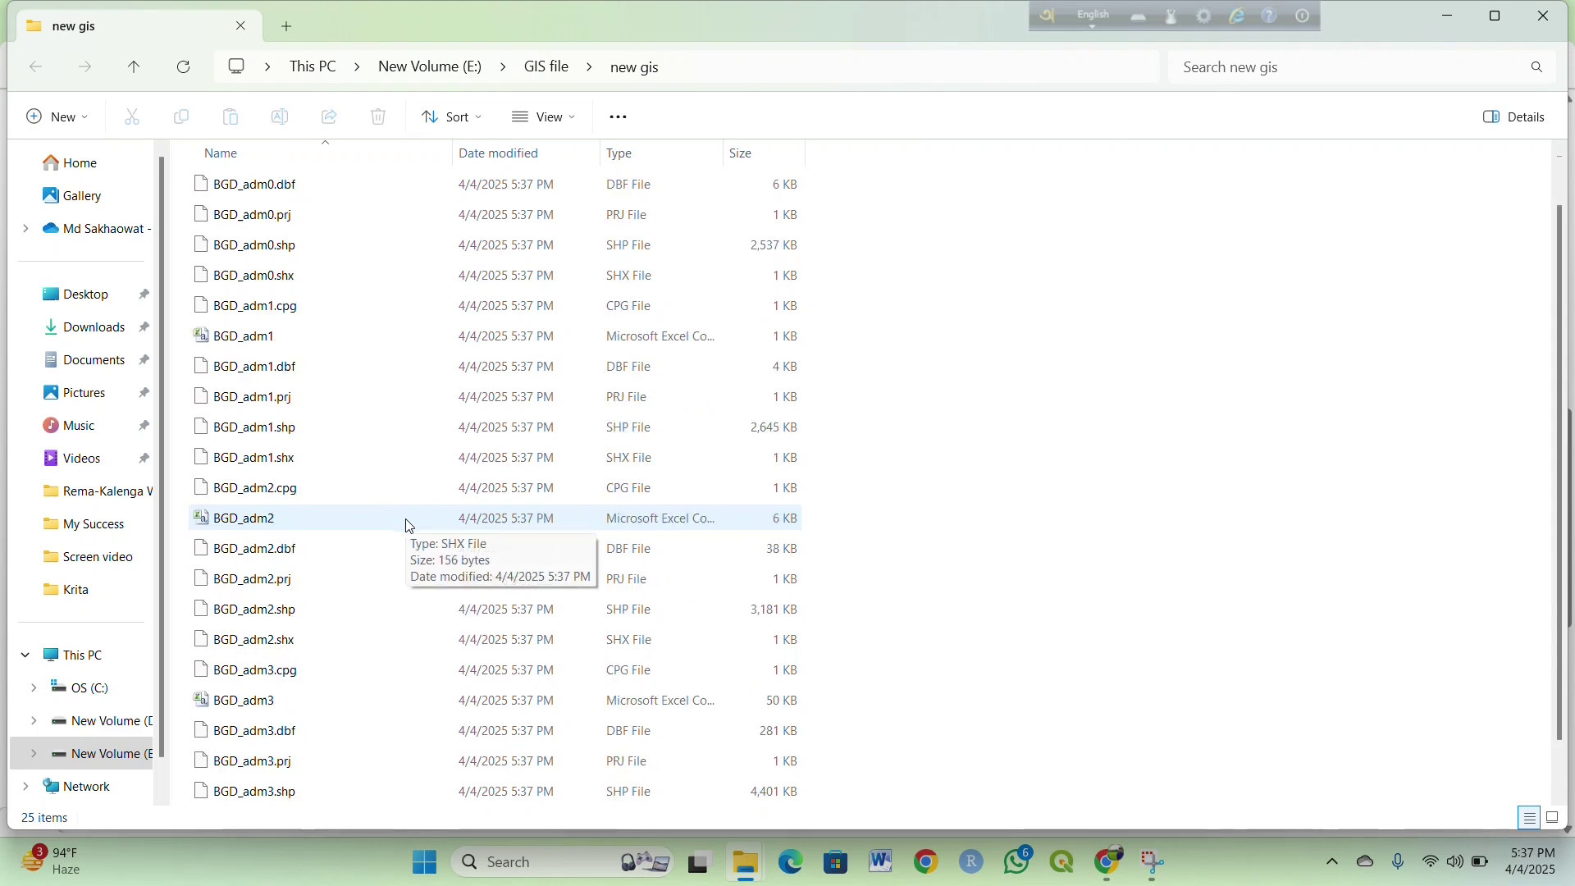
{"action": "scroll", "coordinate": [435, 514], "scroll_direction": "down", "scroll_amount": 2}
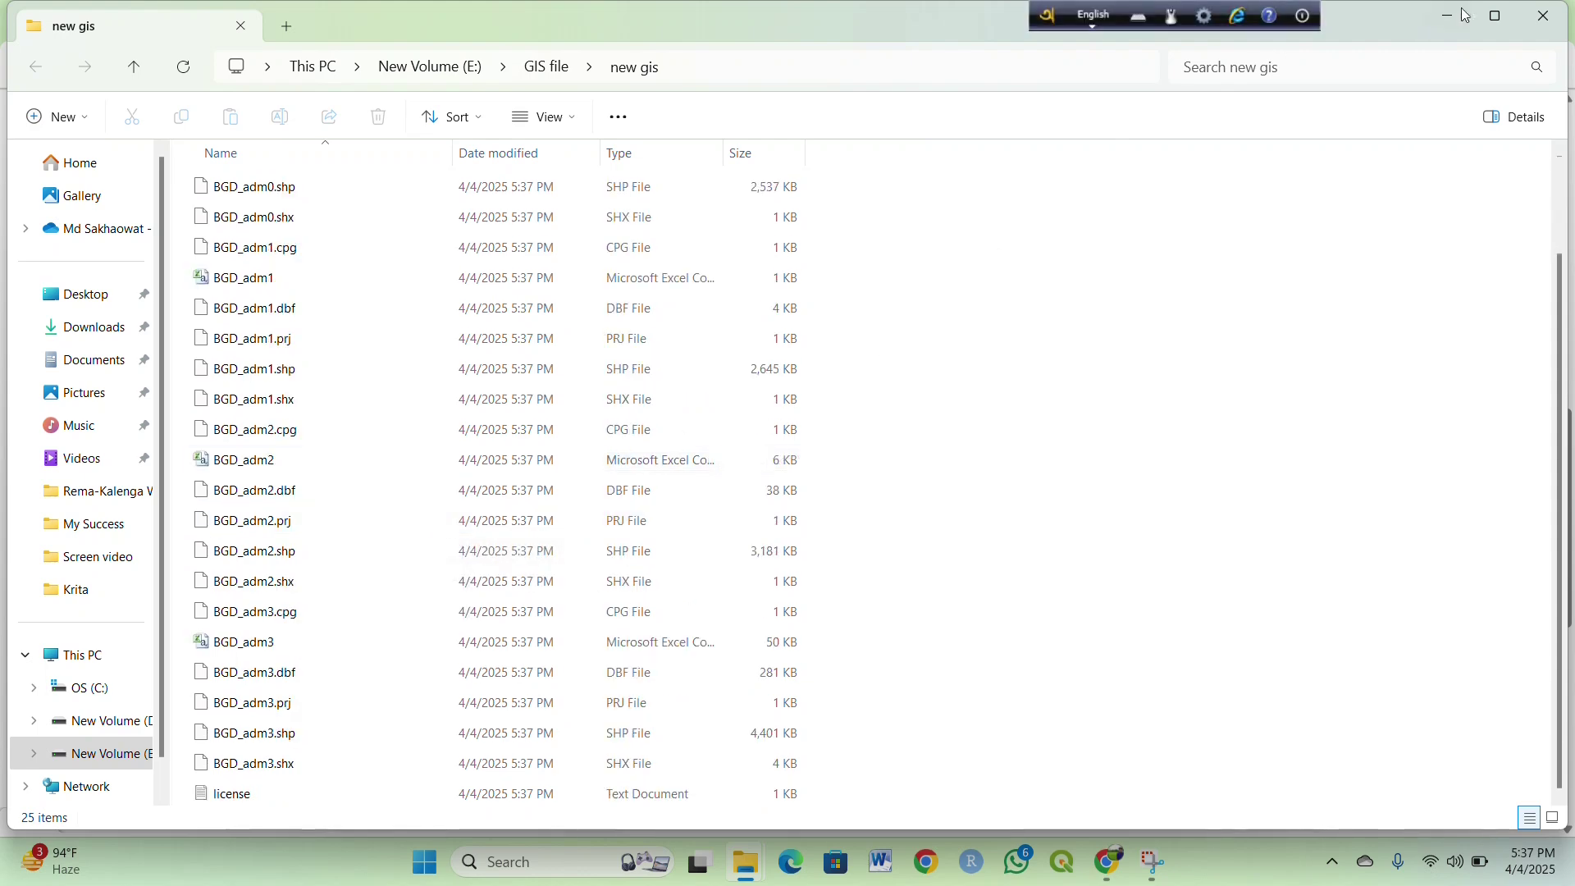
{"action": "left_click", "coordinate": [1551, 16]}
{"action": "left_click", "coordinate": [1555, 18]}
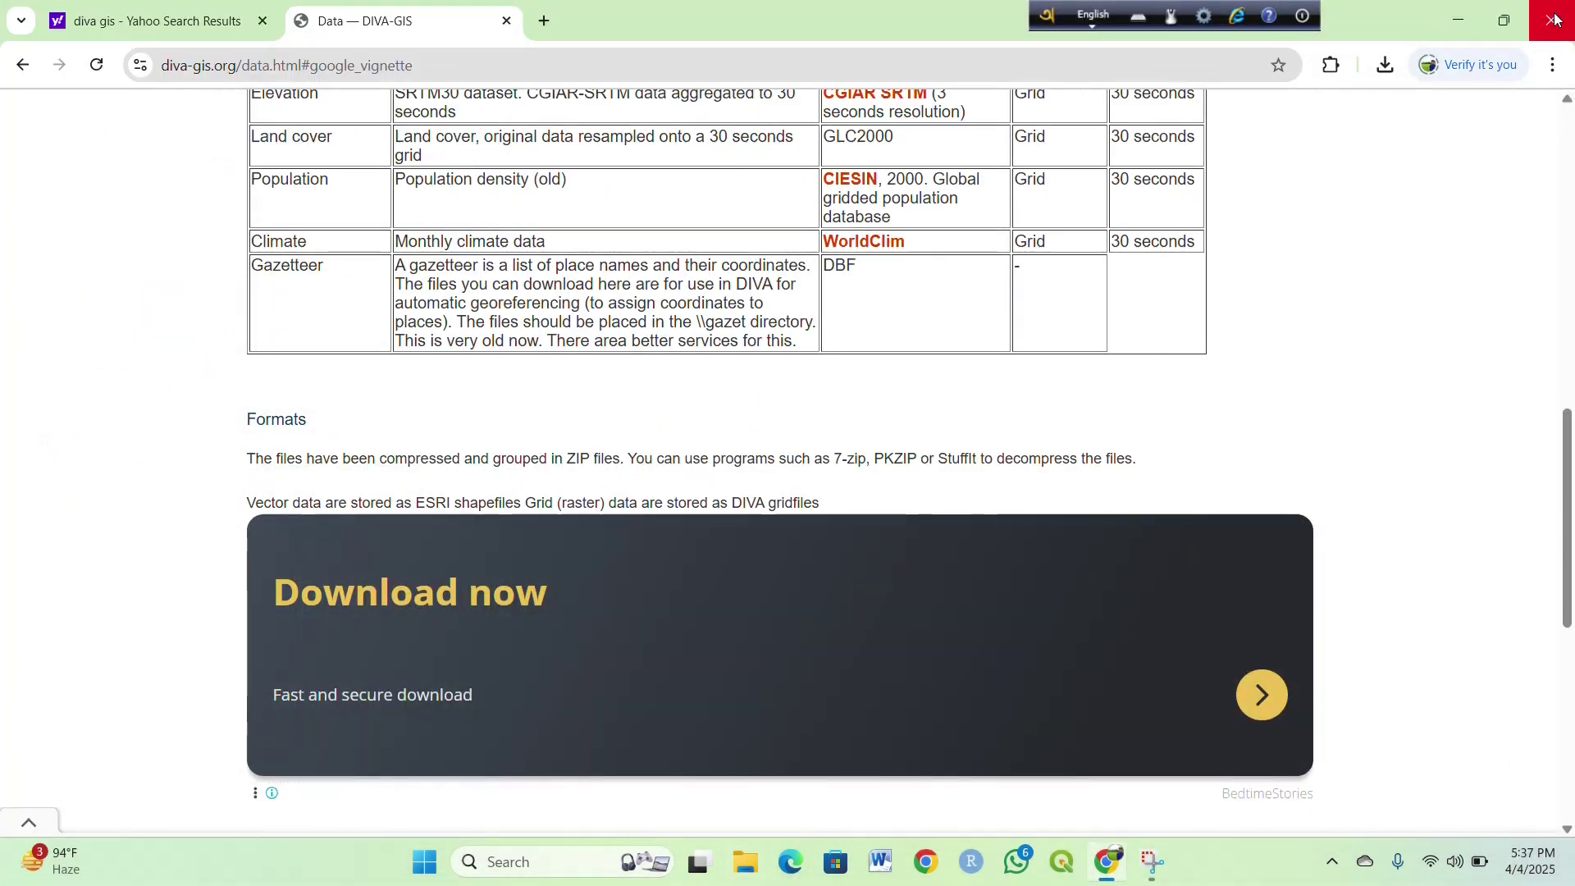
{"action": "left_click", "coordinate": [1555, 18]}
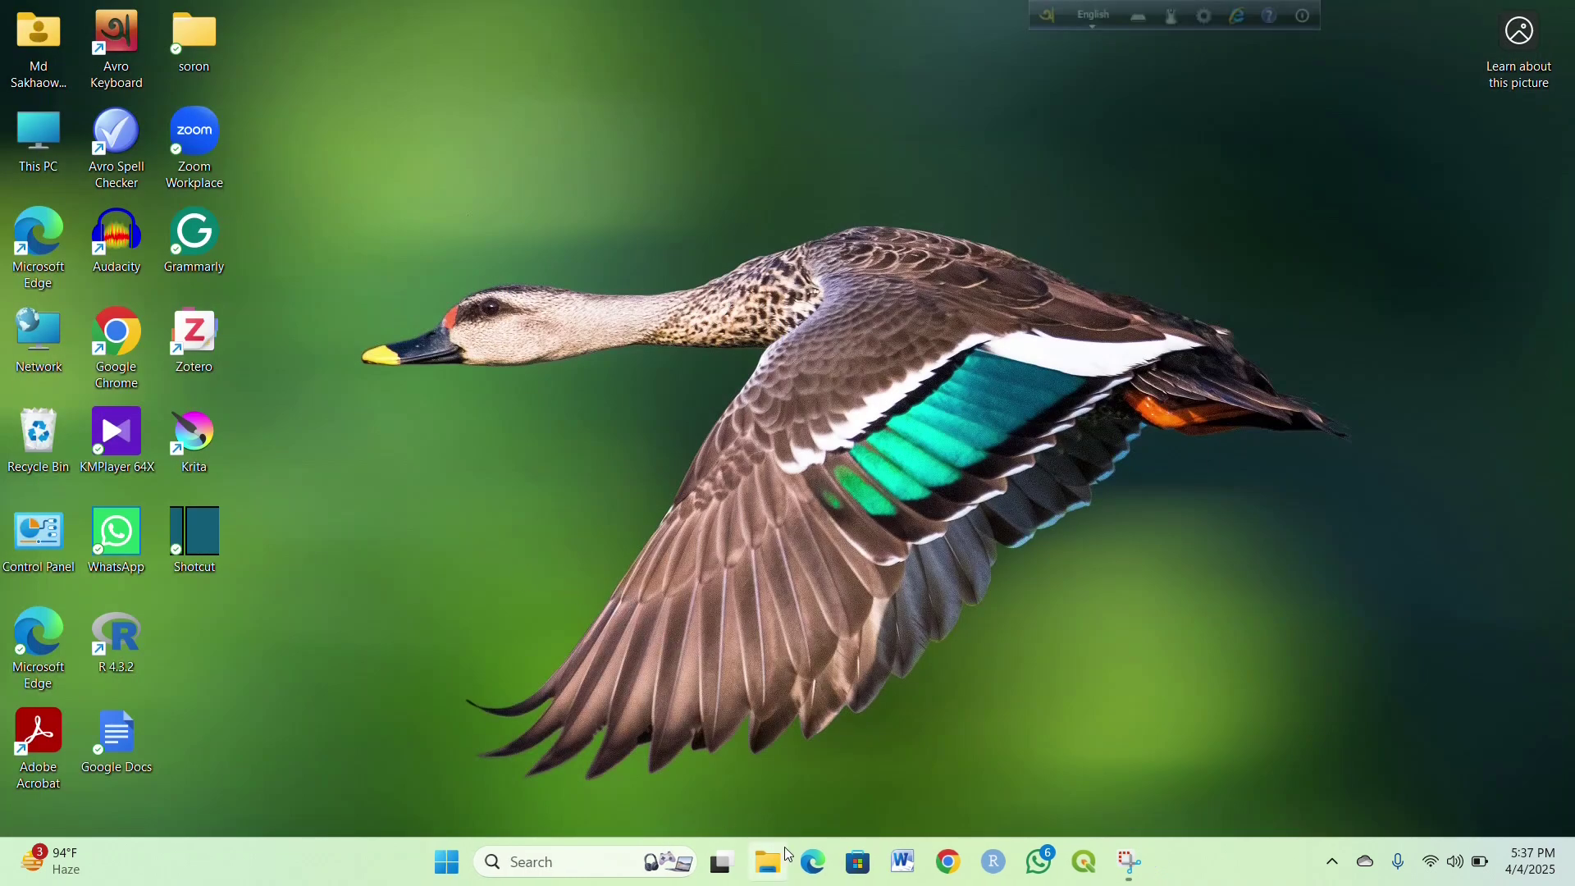
Reopen the new gis folder under GIS file on drive E: to check the extracted files, and close it.
{"action": "left_click", "coordinate": [769, 862]}
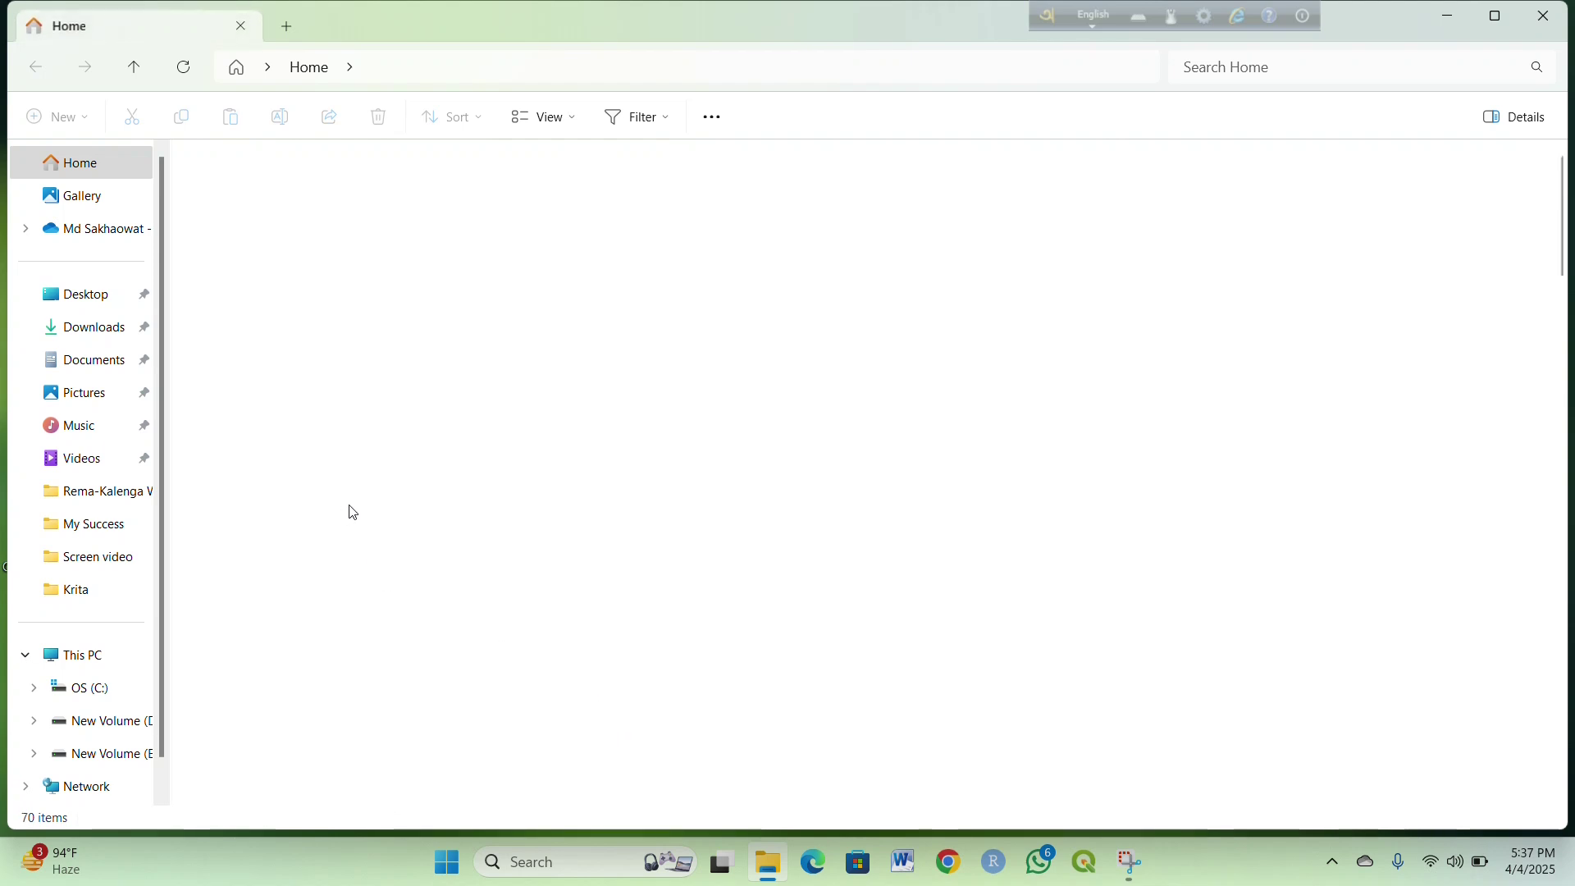
{"action": "left_click", "coordinate": [121, 750]}
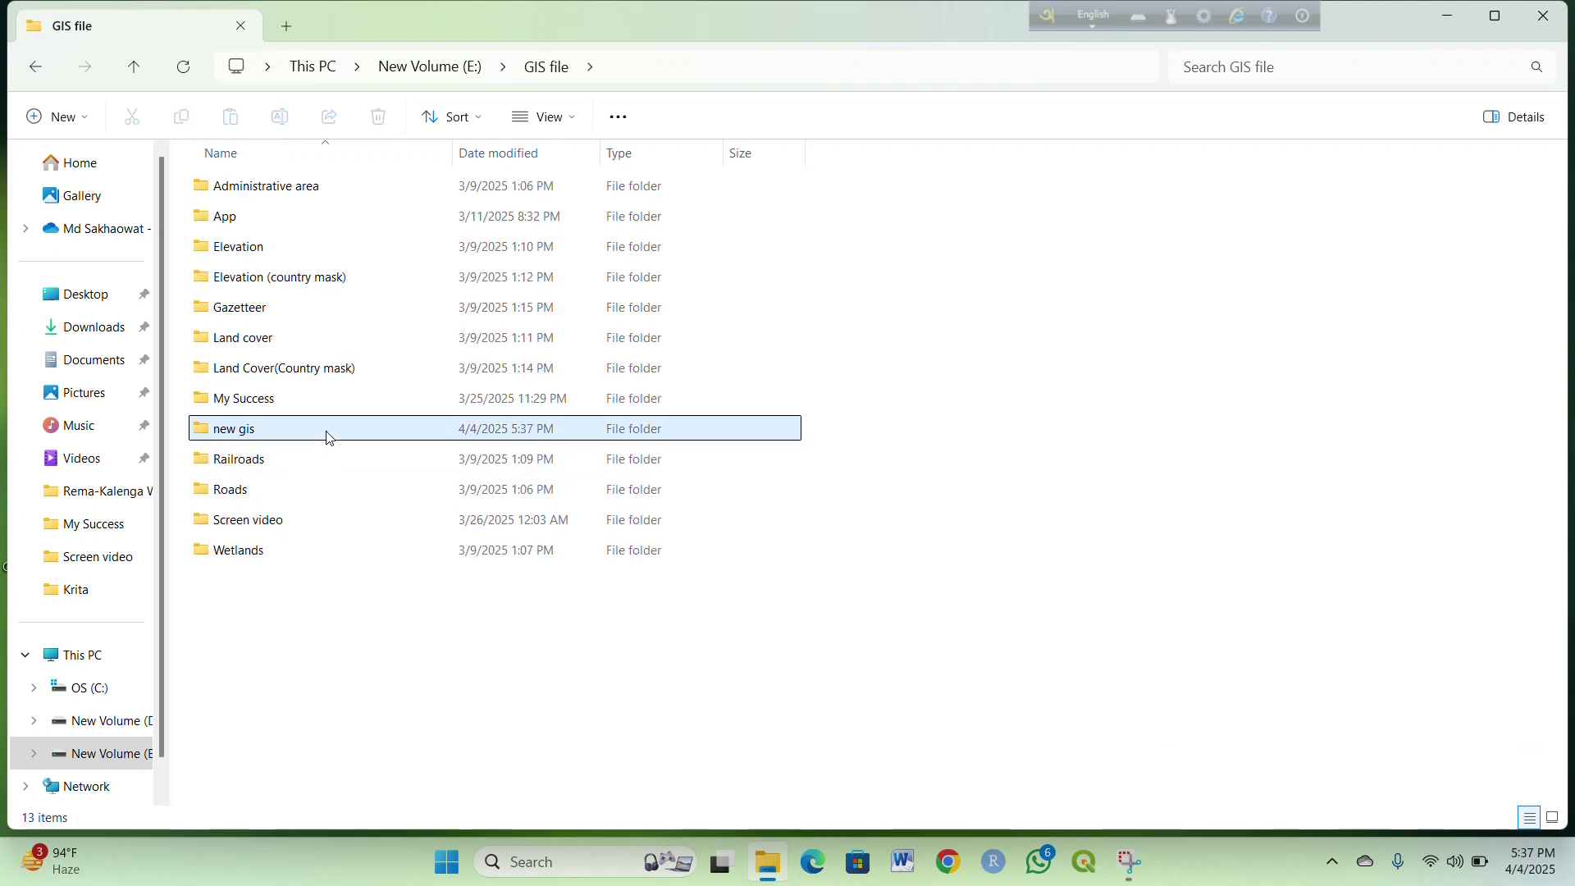
{"action": "double_click", "coordinate": [328, 436]}
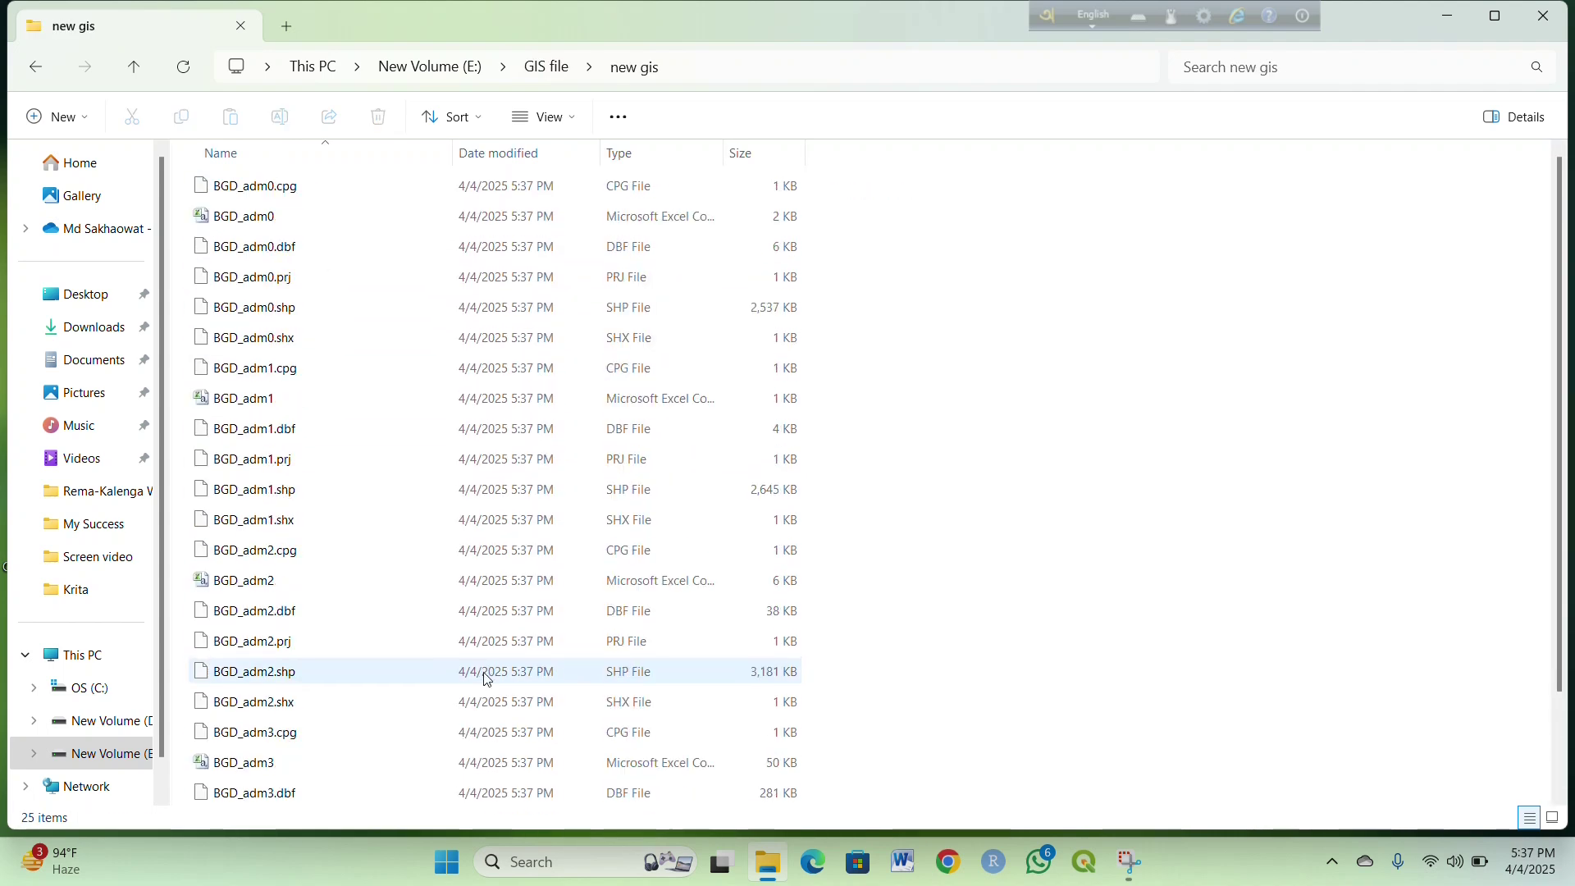
{"action": "scroll", "coordinate": [489, 679], "scroll_direction": "down", "scroll_amount": 2}
{"action": "scroll", "coordinate": [485, 686], "scroll_direction": "up", "scroll_amount": 2}
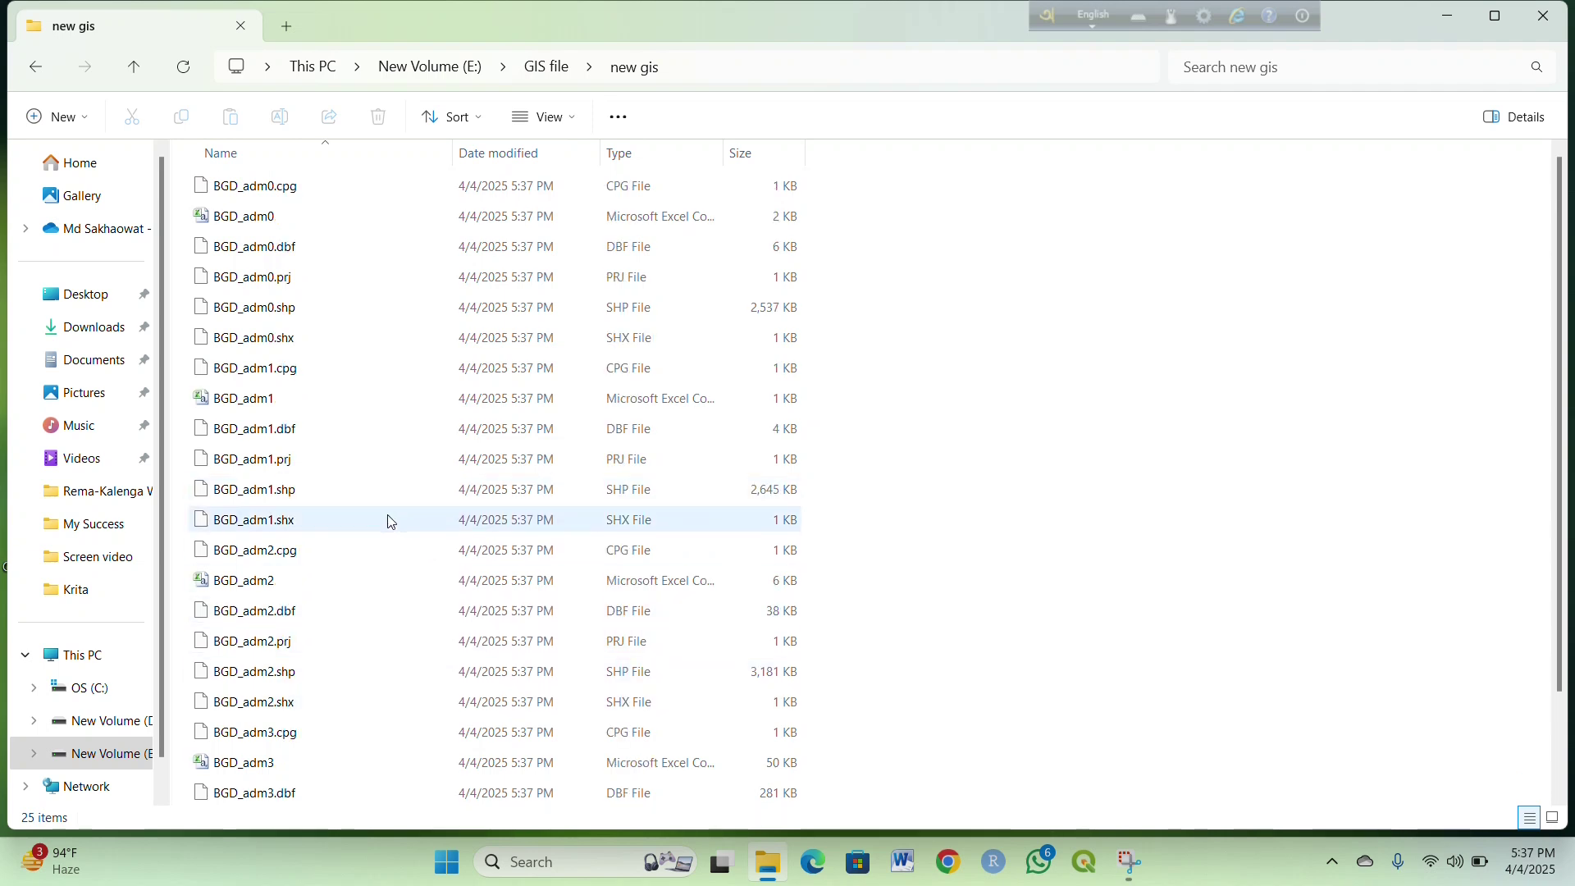
{"action": "left_click", "coordinate": [1563, 7]}
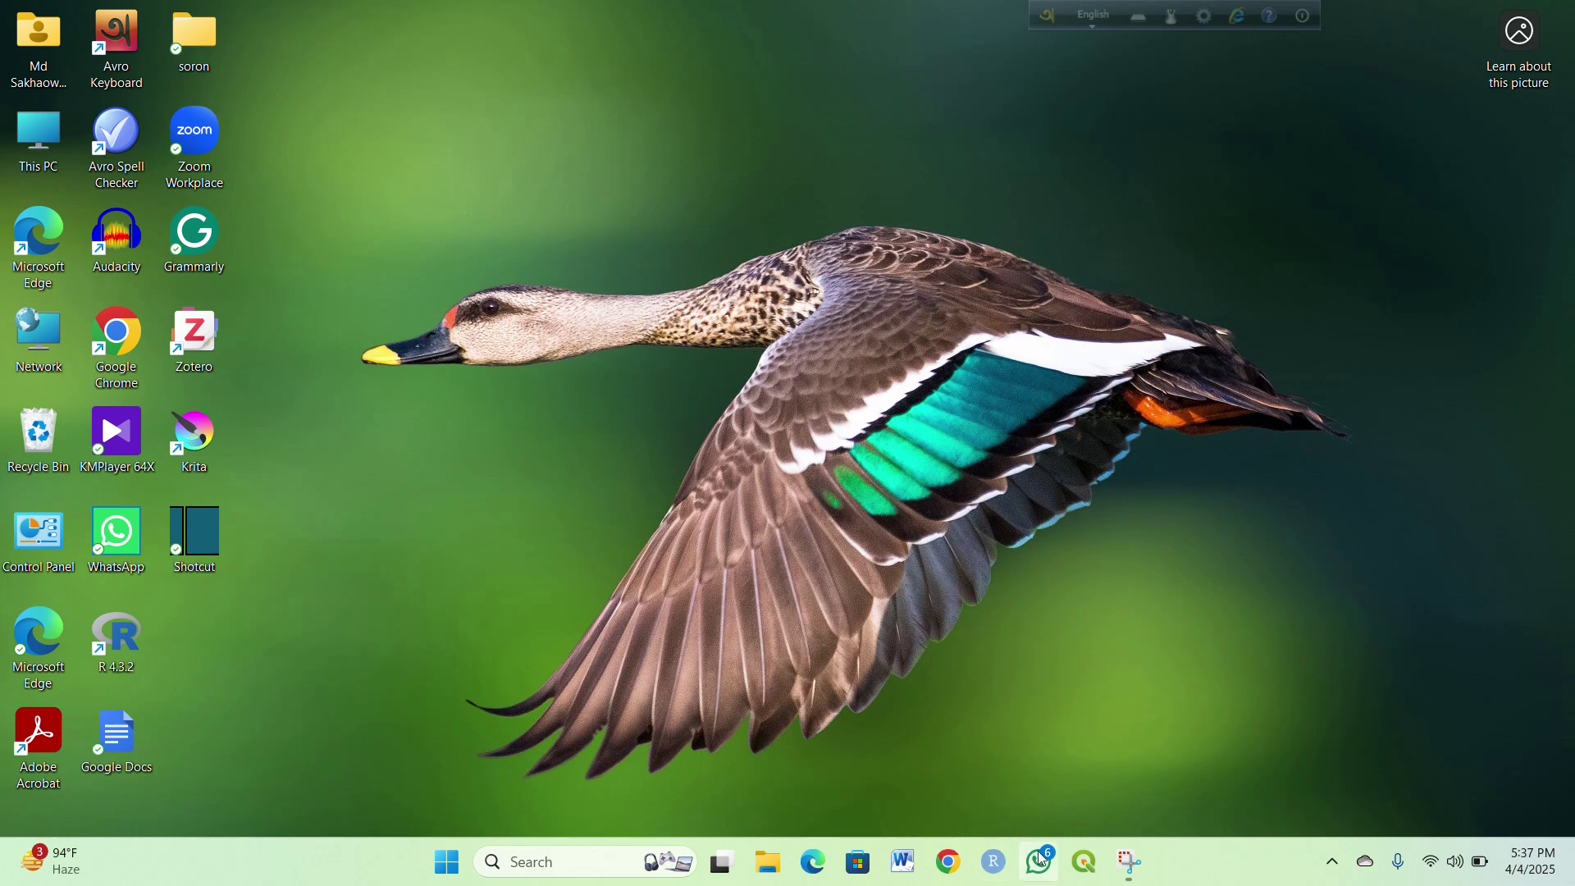
Launch QGIS, start a new empty project and dismiss the font error and plugin update notifications.
{"action": "left_click", "coordinate": [1085, 861]}
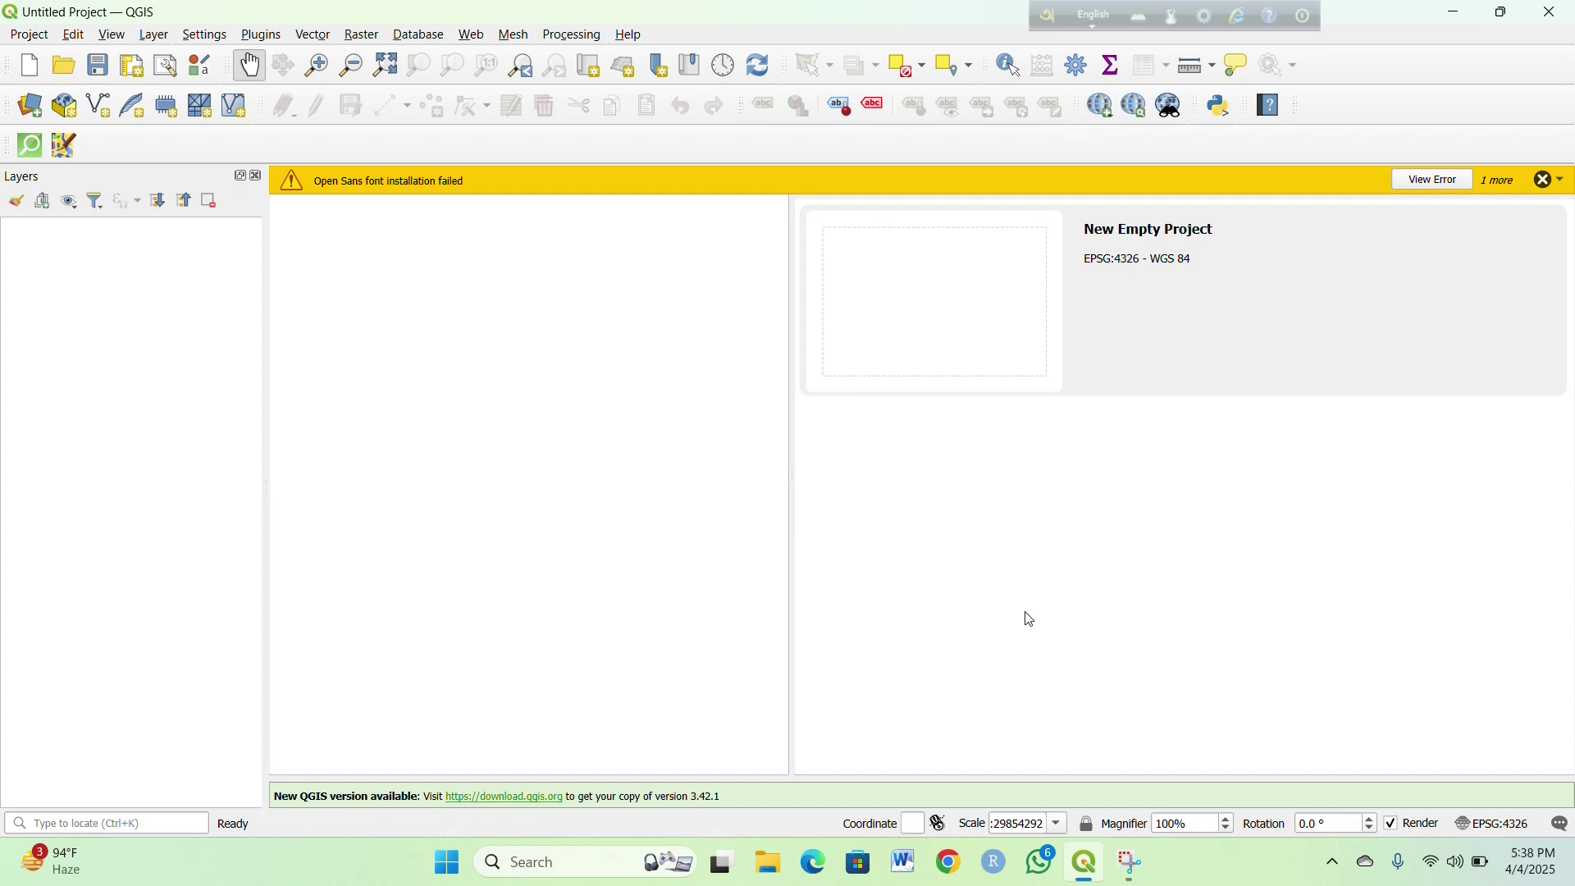
{"action": "left_click", "coordinate": [1550, 181]}
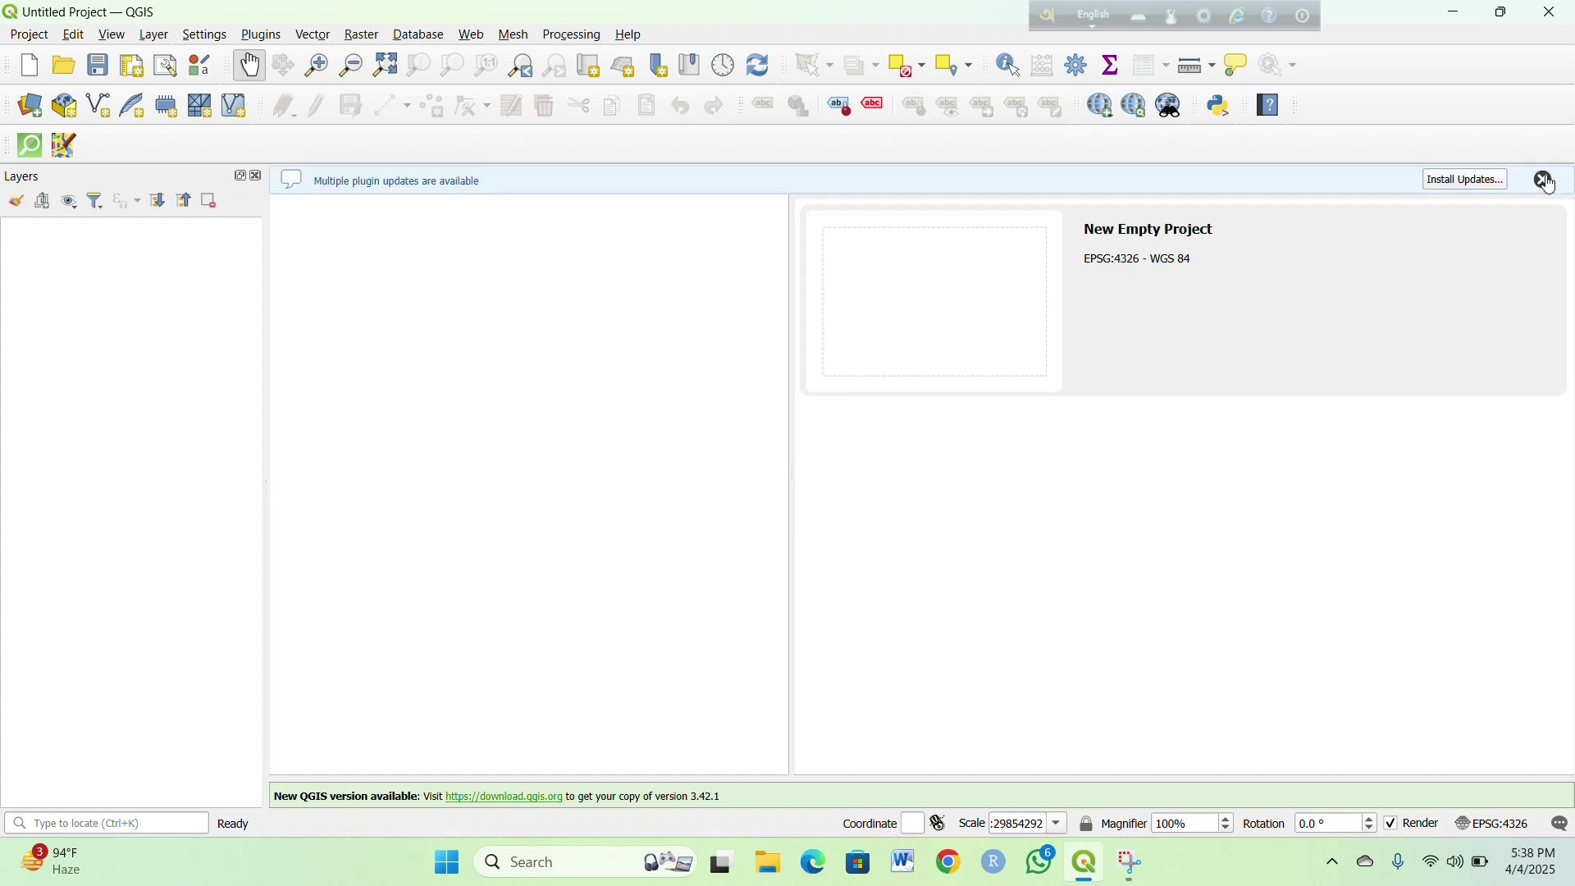
{"action": "double_click", "coordinate": [990, 324]}
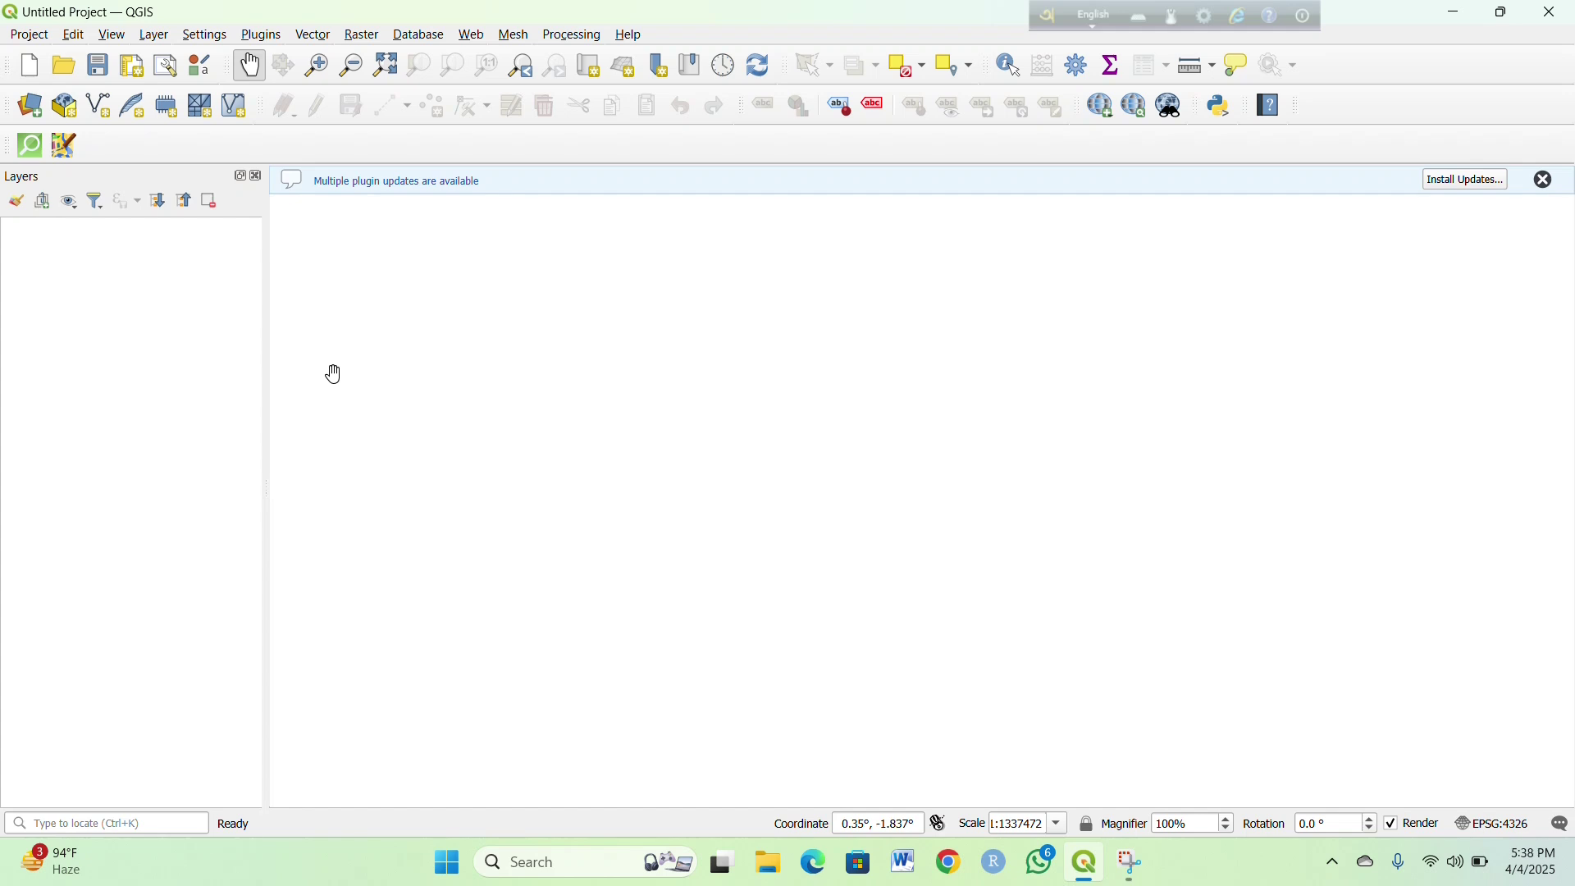
{"action": "left_click", "coordinate": [1551, 182]}
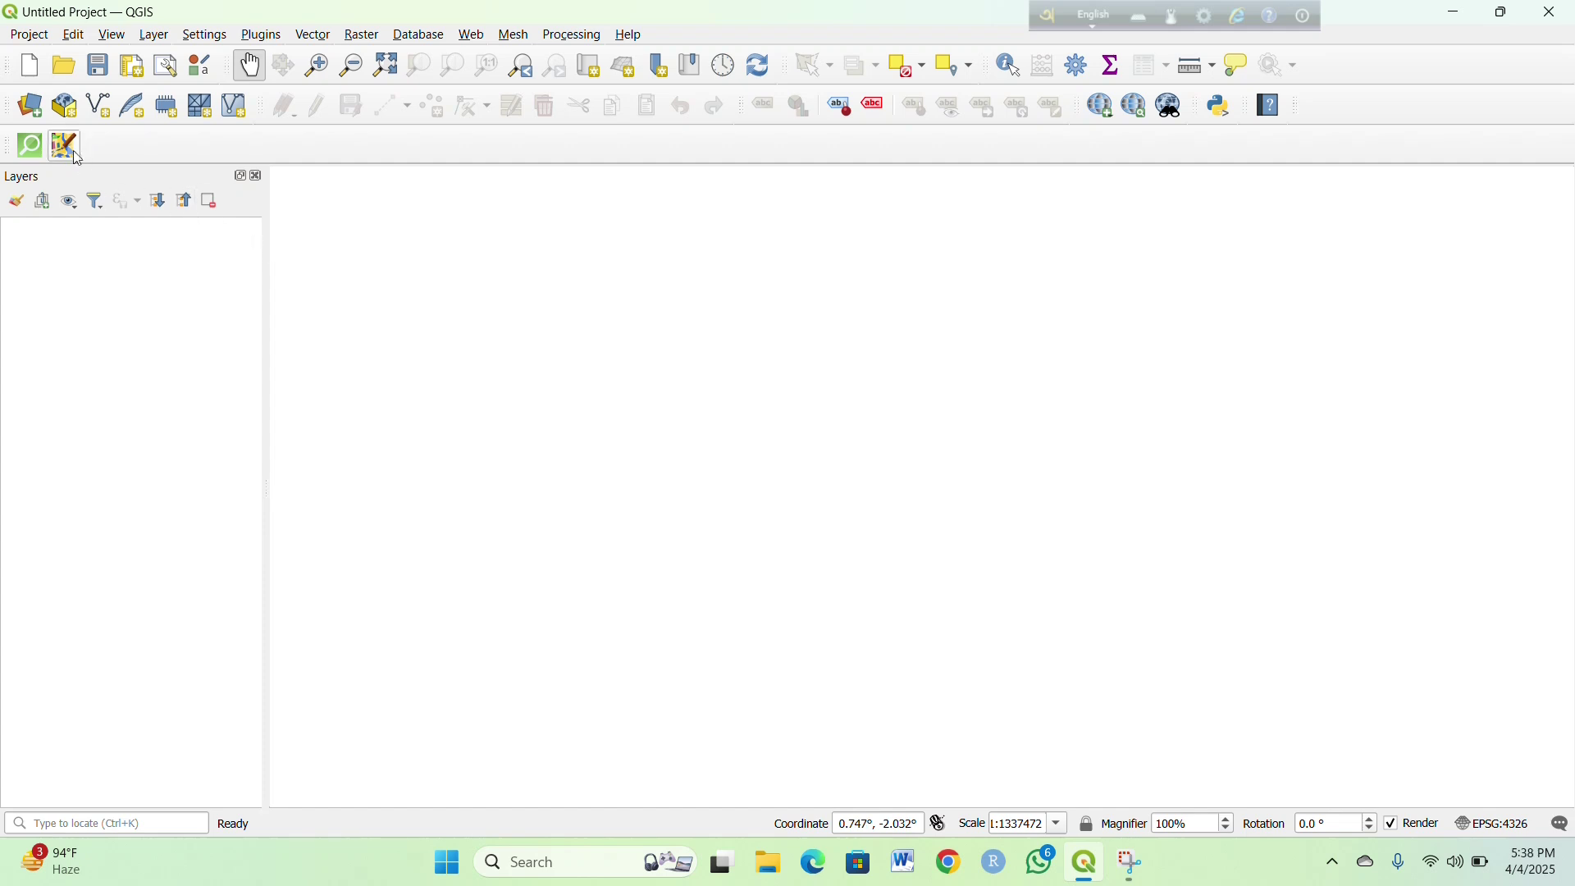
Add the BGD_adm2.shp shapefile from the new gis folder under E:\GIS file as a map layer using the Data Source Manager.
{"action": "left_click", "coordinate": [38, 119]}
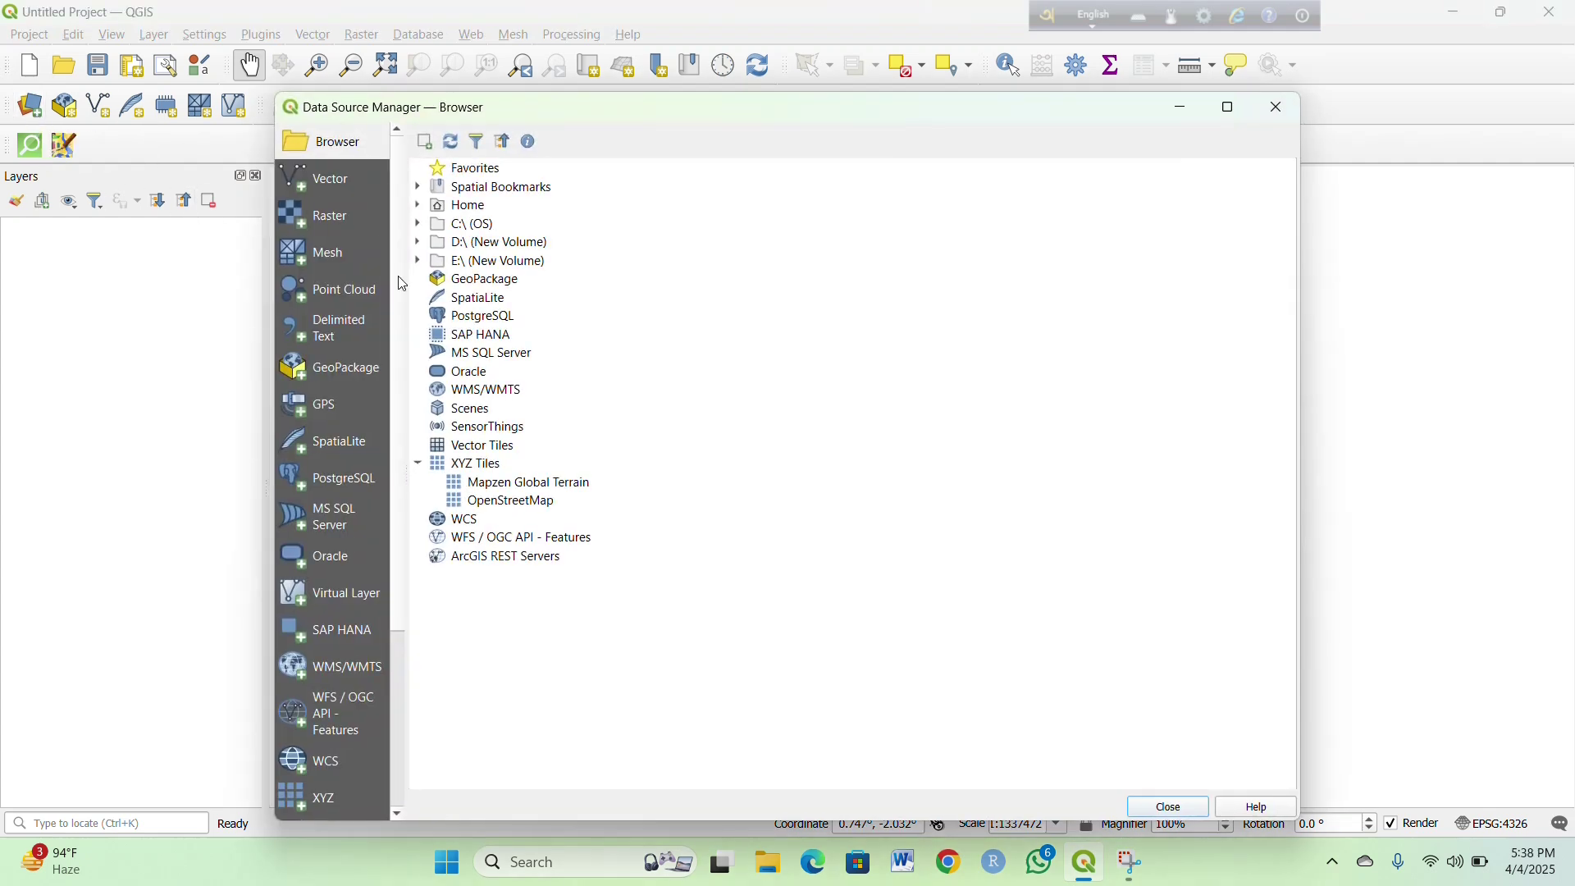
{"action": "double_click", "coordinate": [515, 263]}
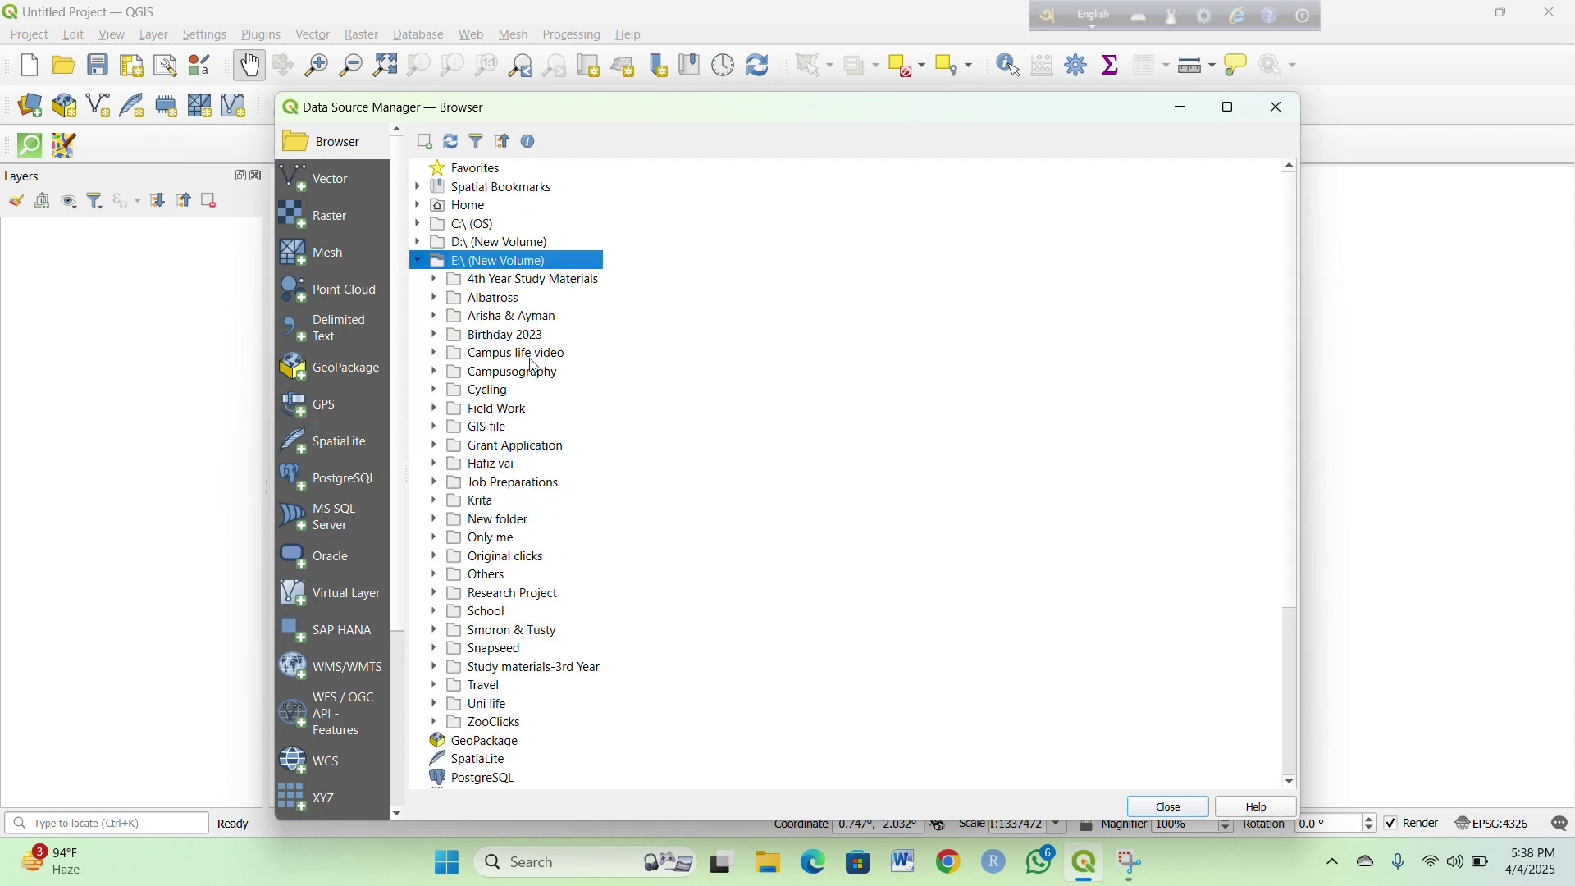
{"action": "left_click", "coordinate": [490, 415]}
{"action": "double_click", "coordinate": [490, 427]}
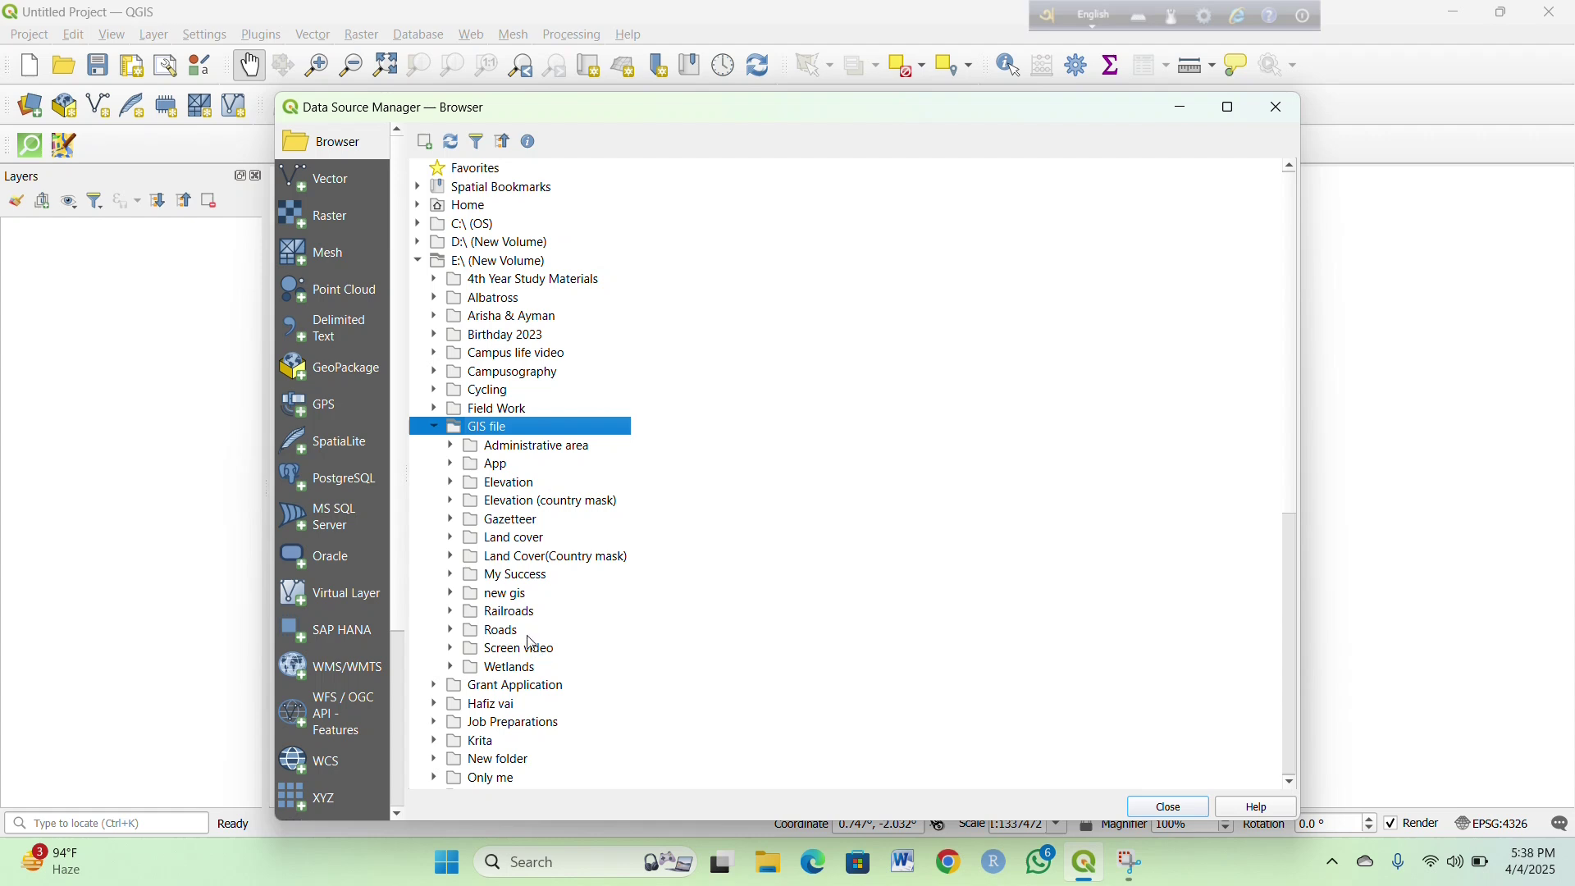
{"action": "left_click", "coordinate": [505, 598]}
{"action": "double_click", "coordinate": [505, 597]}
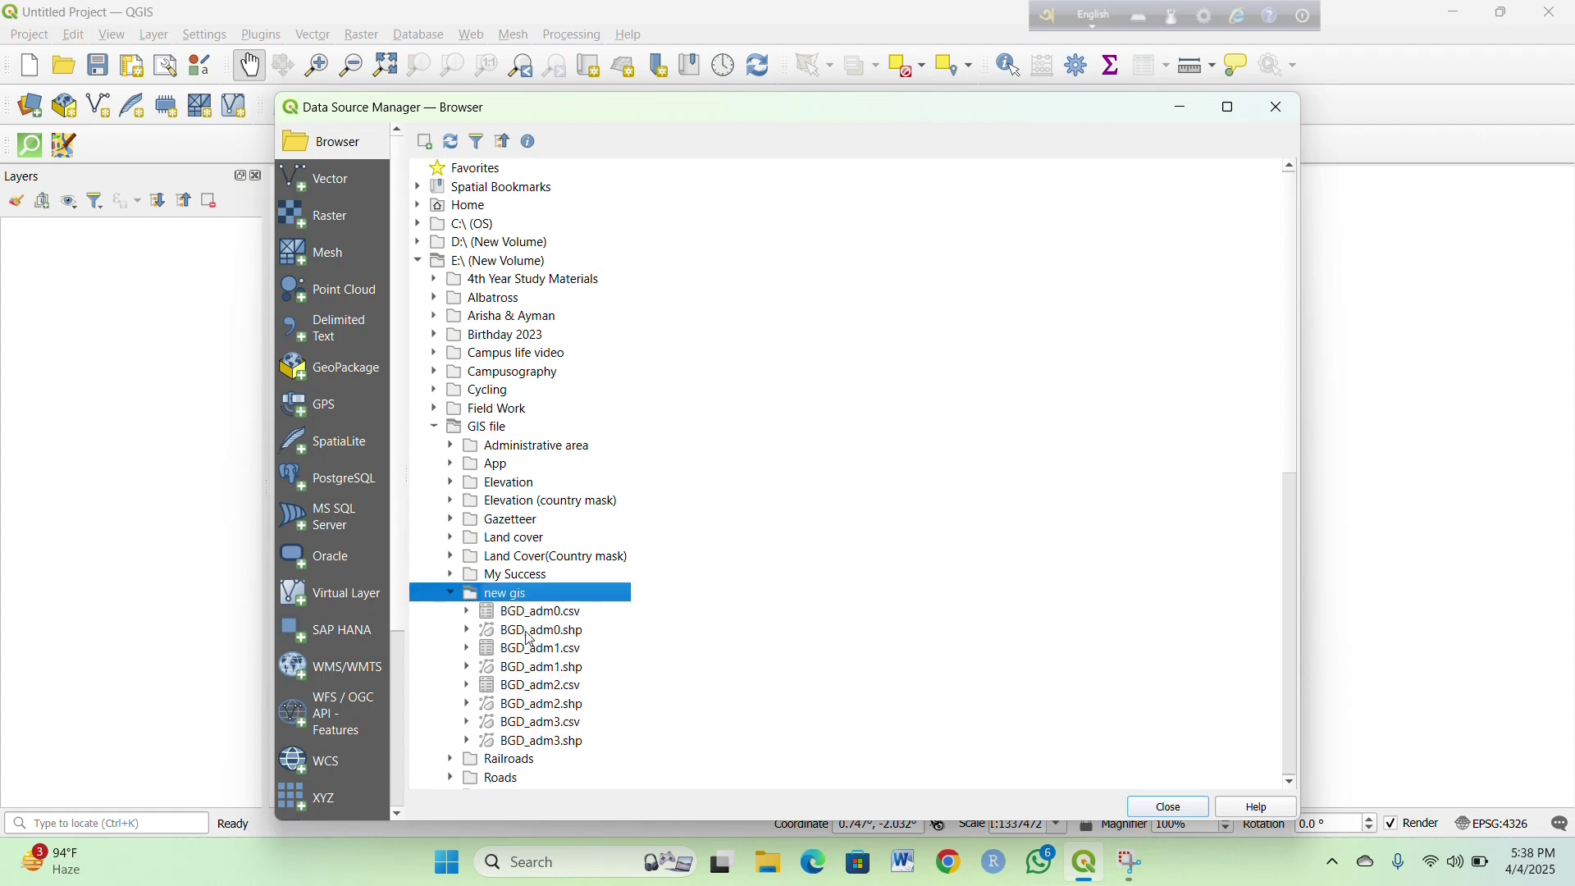
{"action": "double_click", "coordinate": [557, 705]}
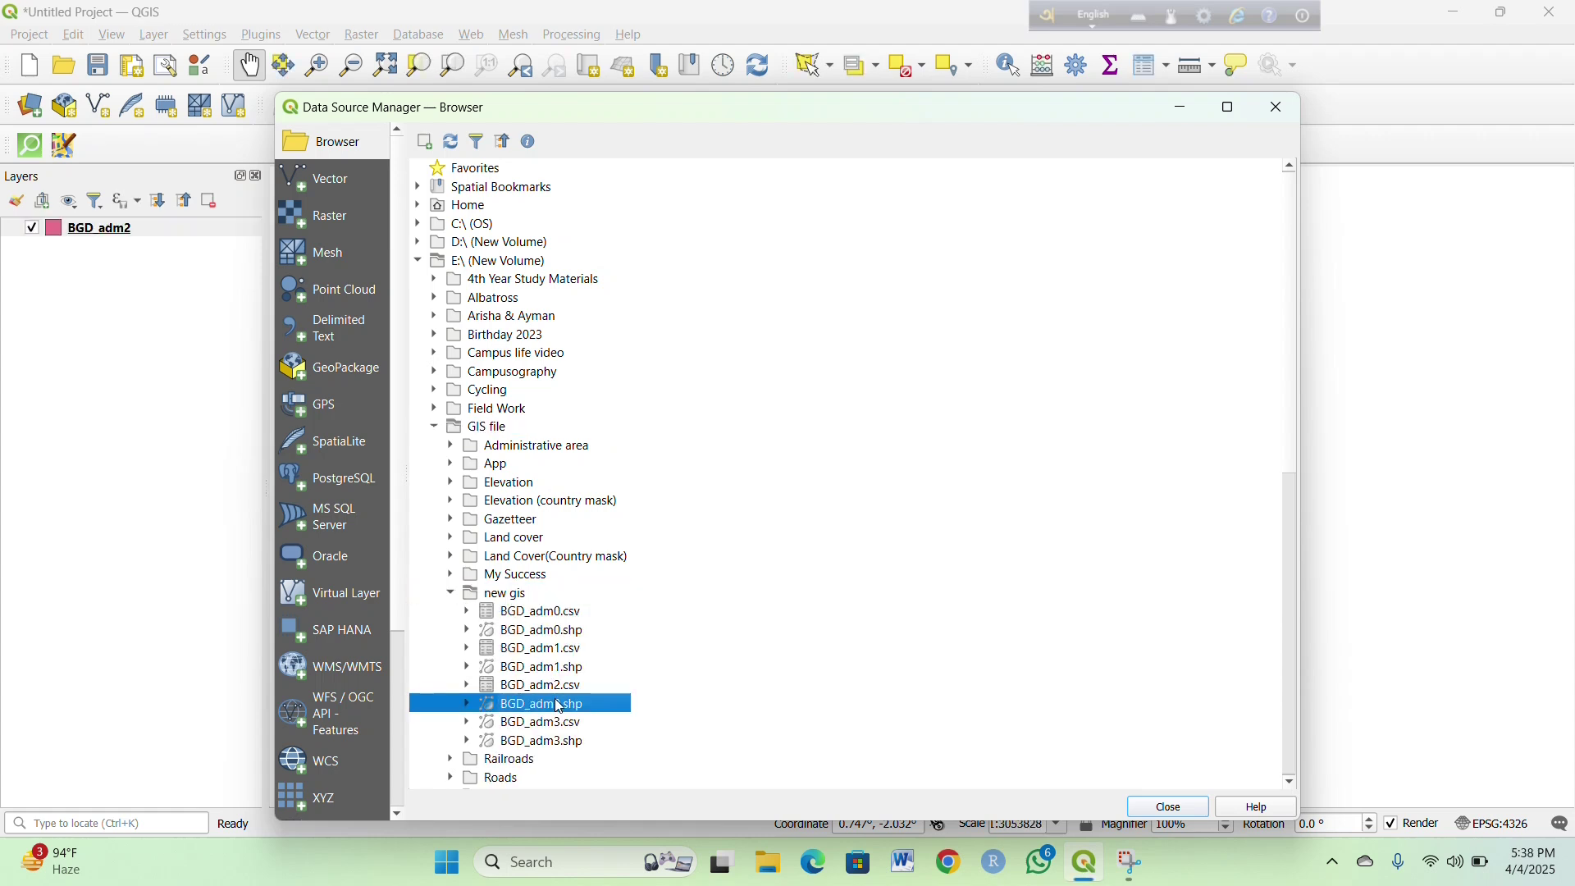
{"action": "left_click", "coordinate": [1277, 108]}
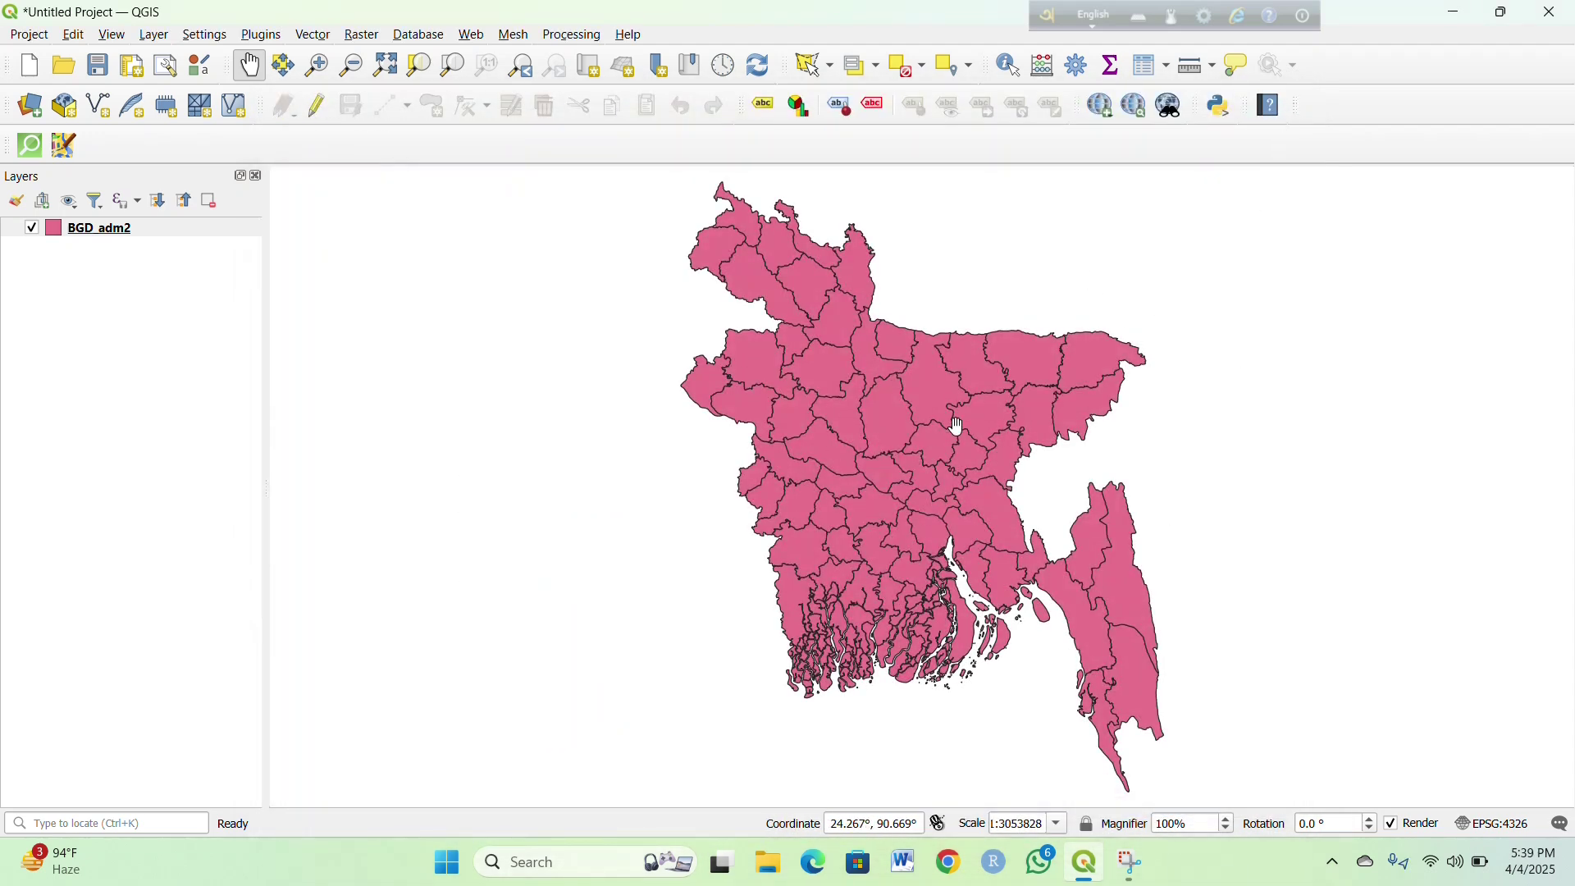